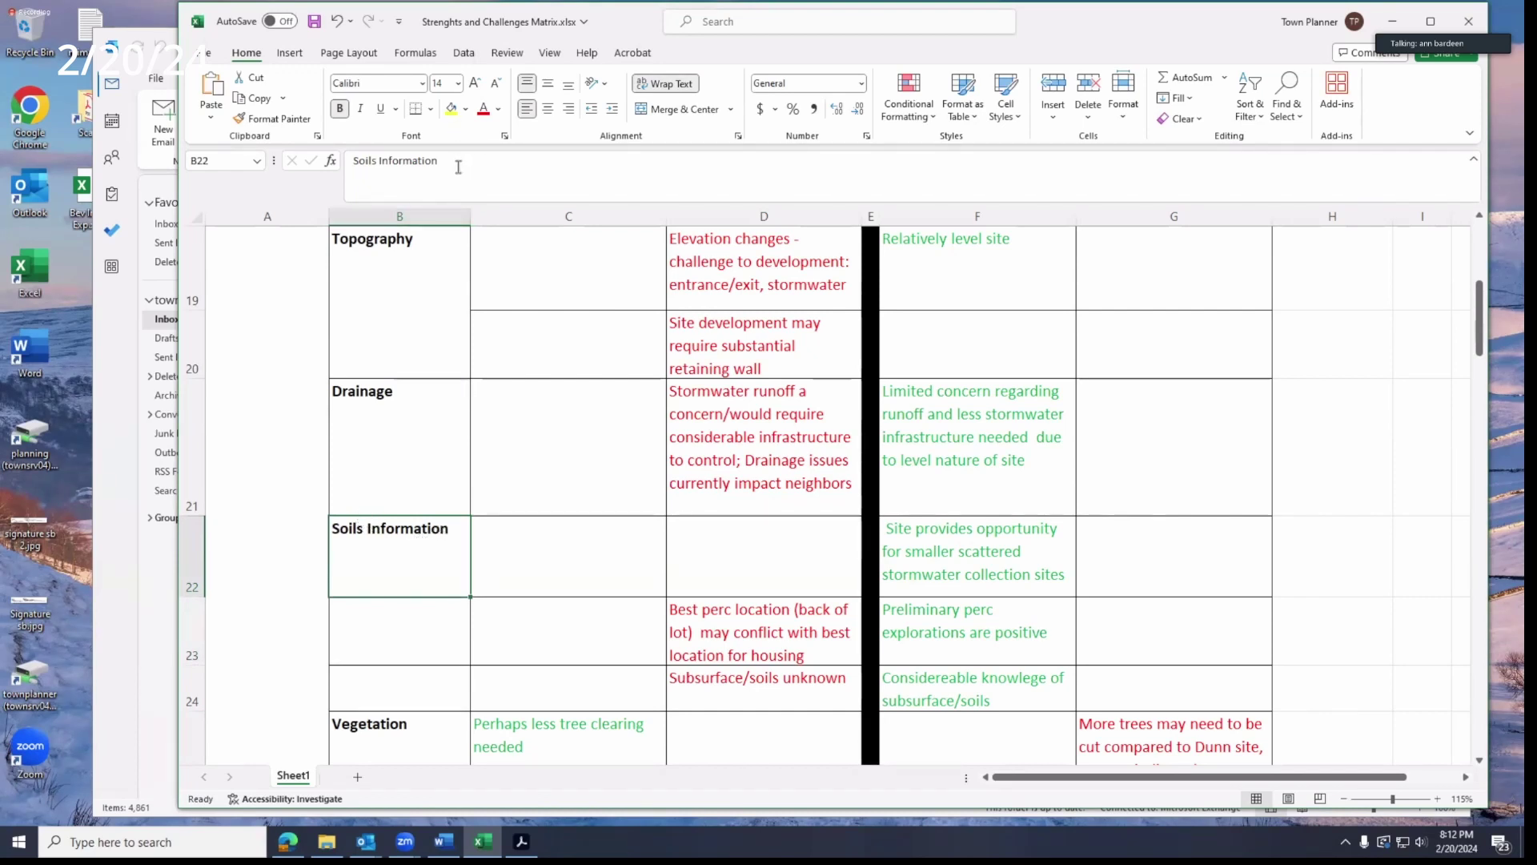
- Move the "Soils Information" label from cell B22 down to cell B23
drag(459, 167, 340, 163)
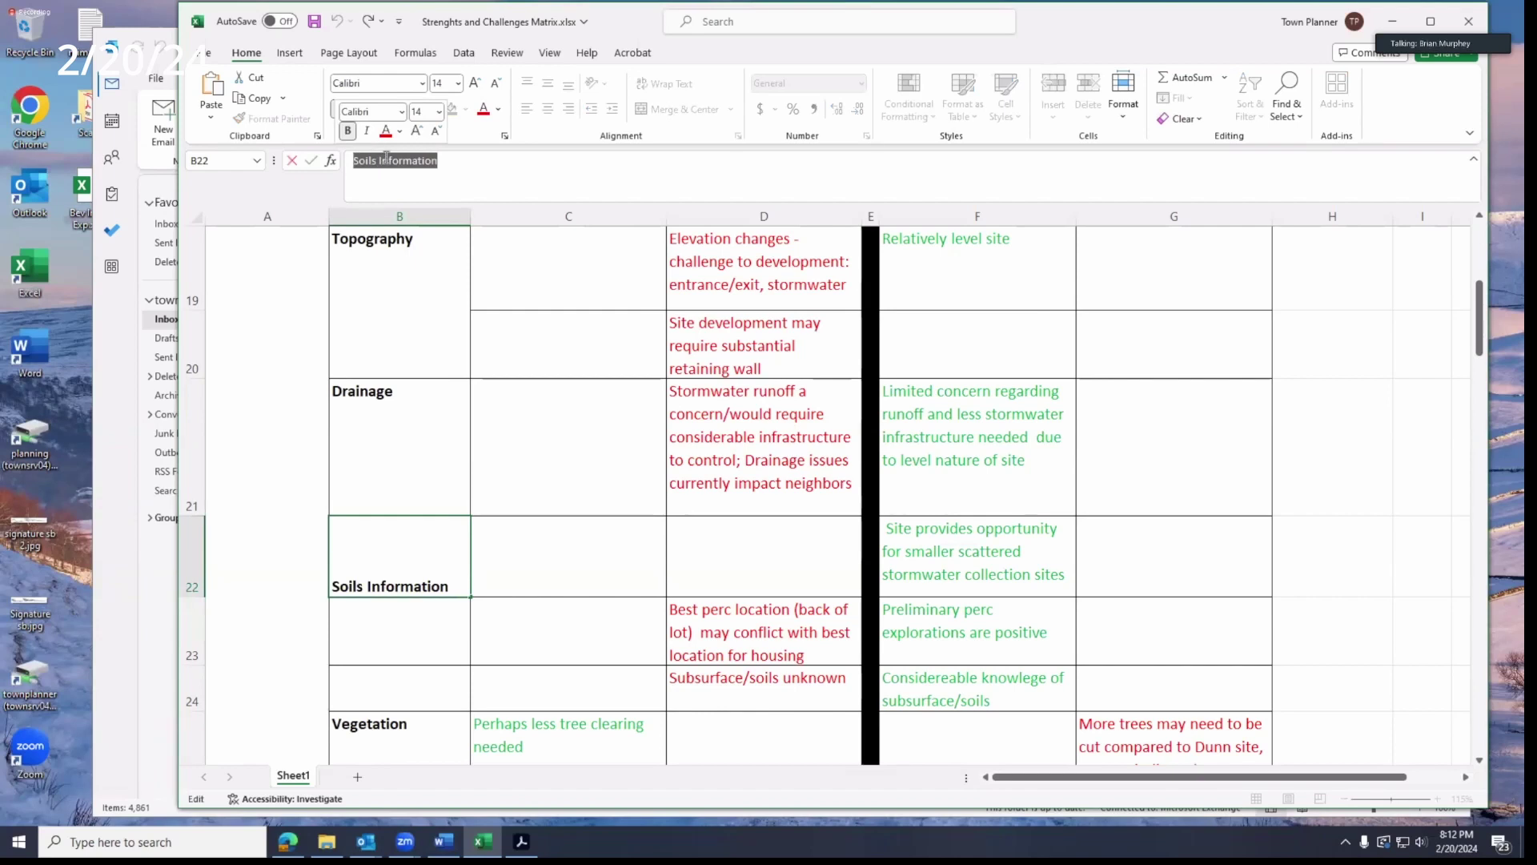
key(Delete)
click(411, 620)
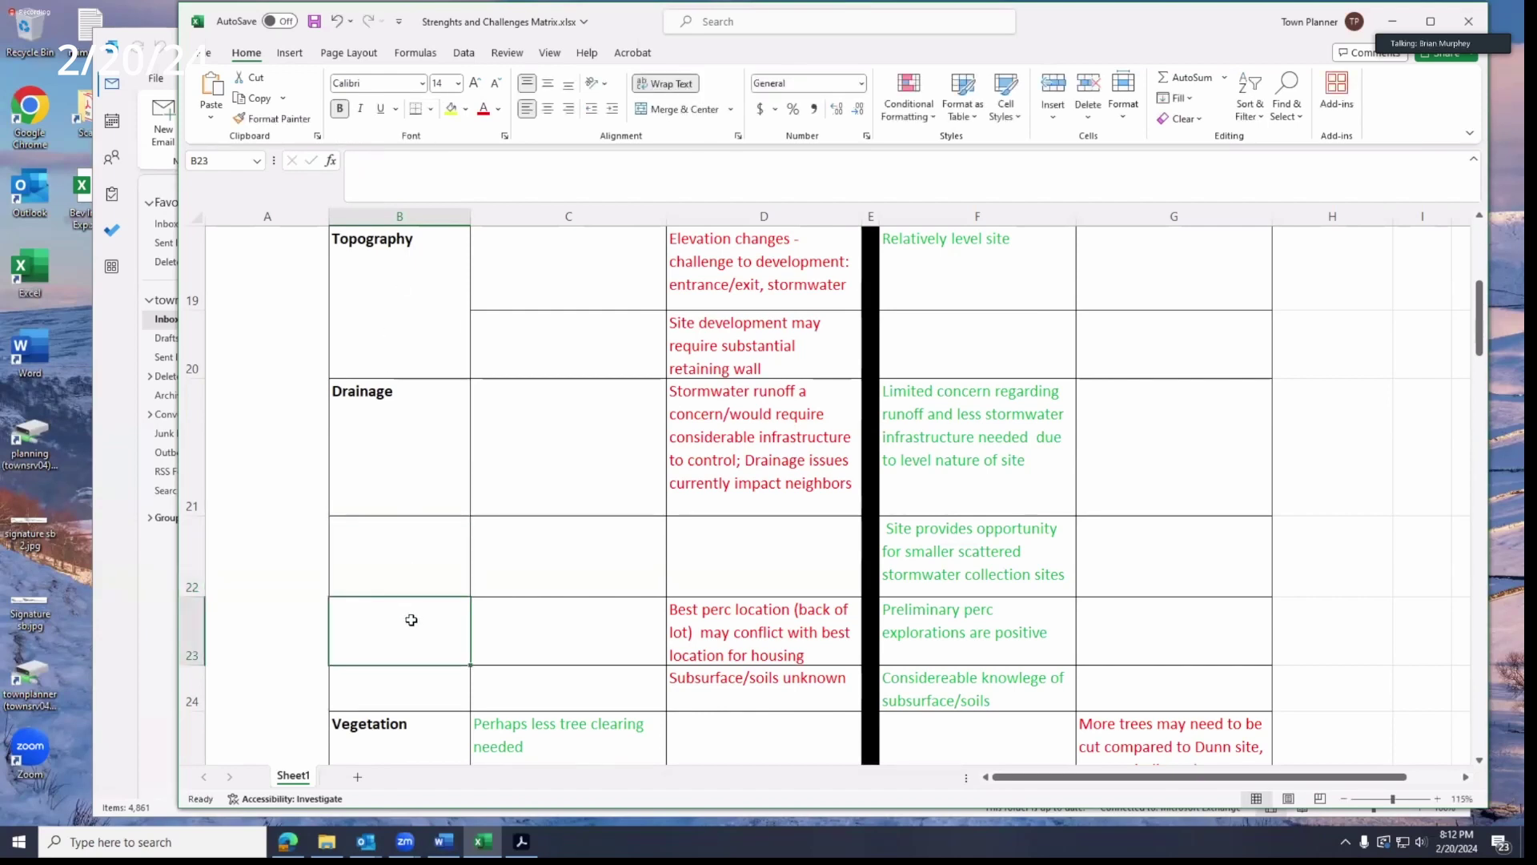
text(Soi)
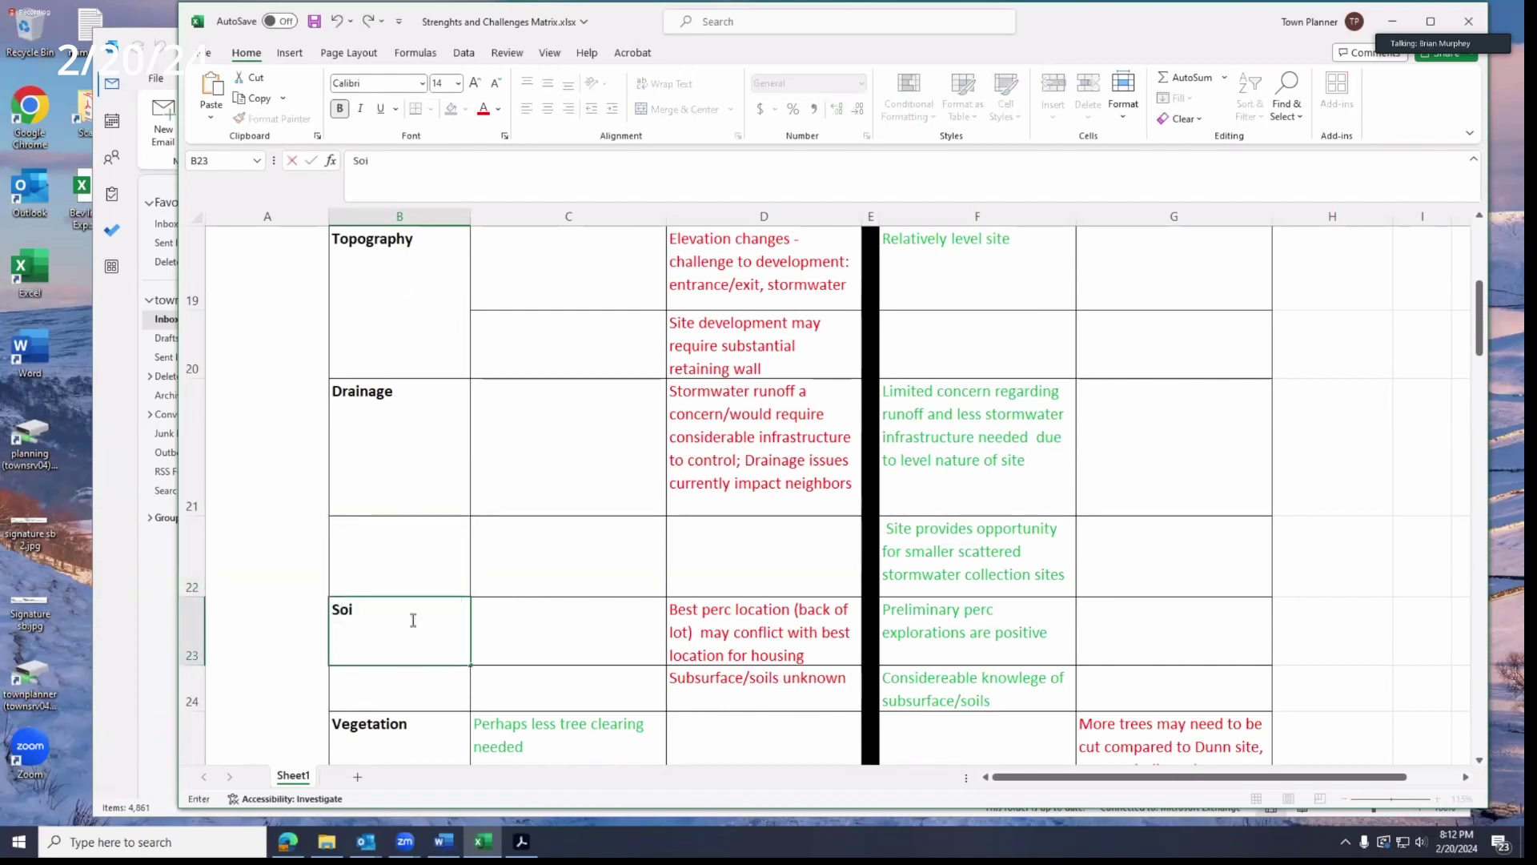
text(ls Information)
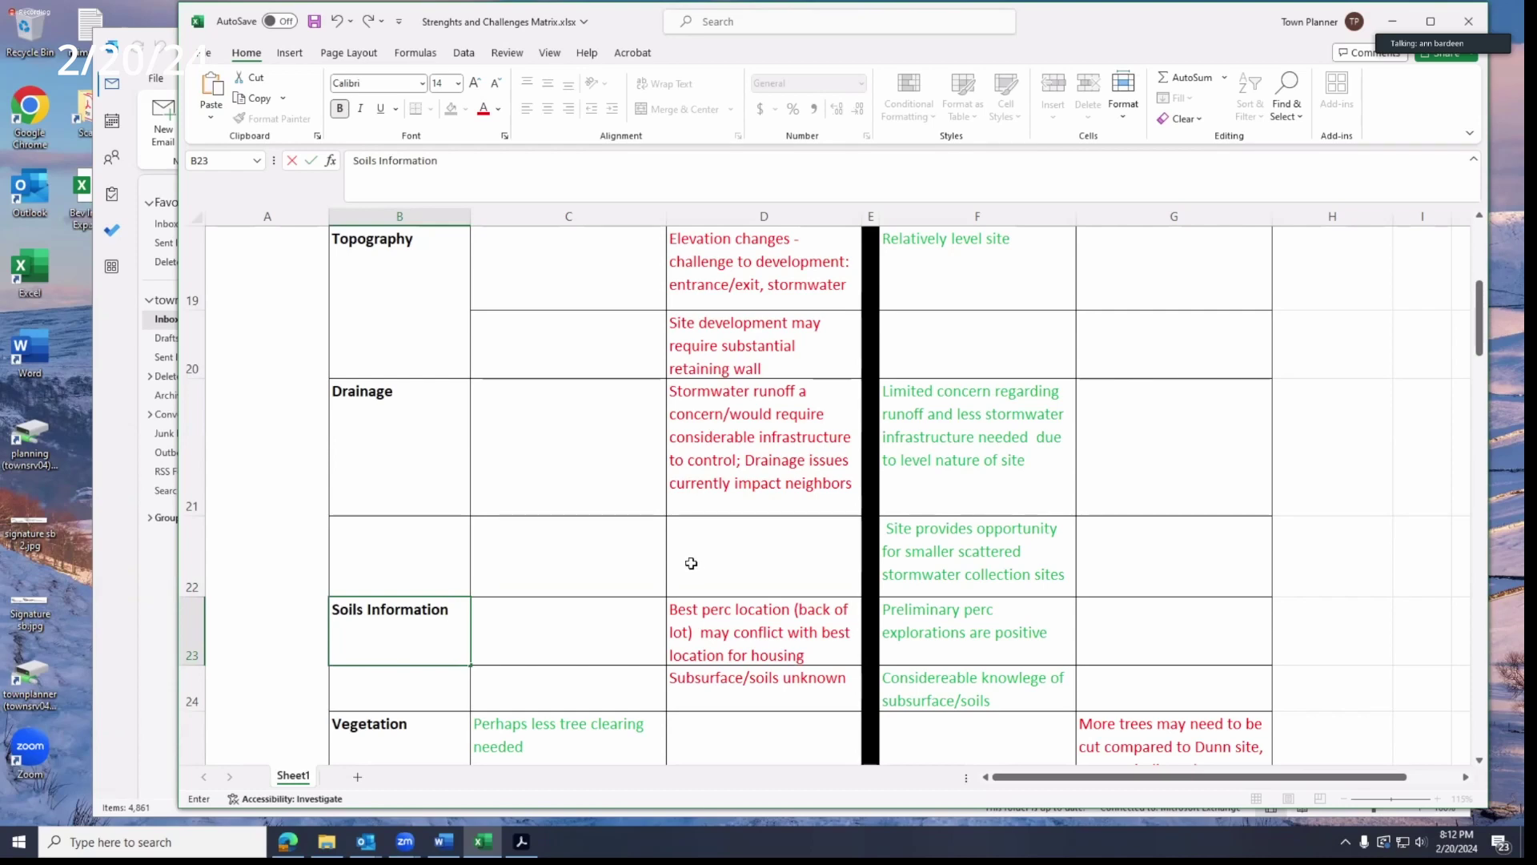
scroll(693, 562, down, 1)
scroll(691, 561, up, 1)
click(409, 554)
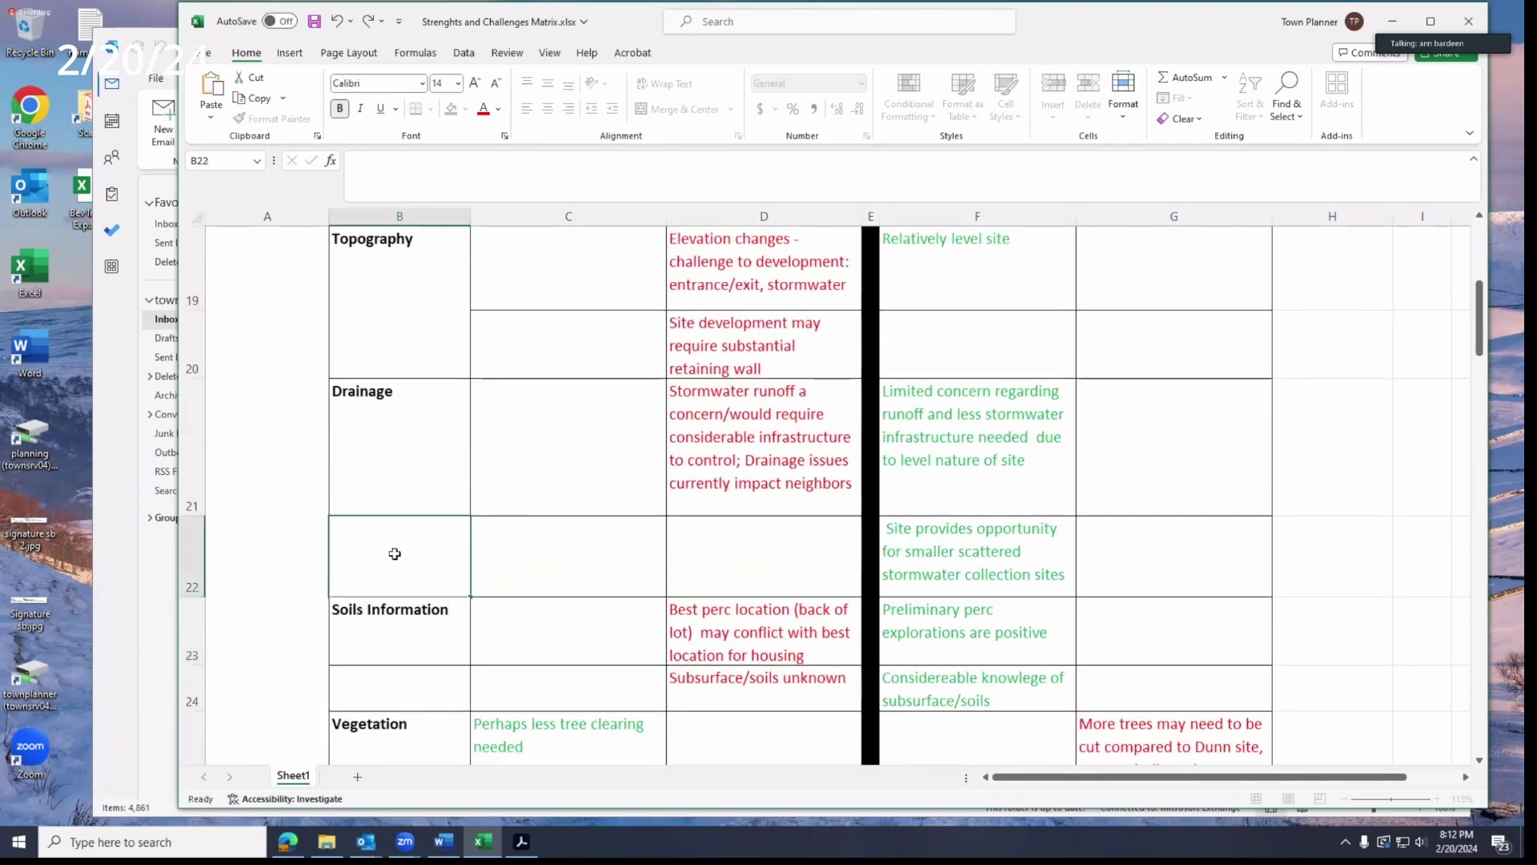
- Merge the Drainage label cell B21 with the empty cell B22 below it
click(416, 452)
shift+click(425, 522)
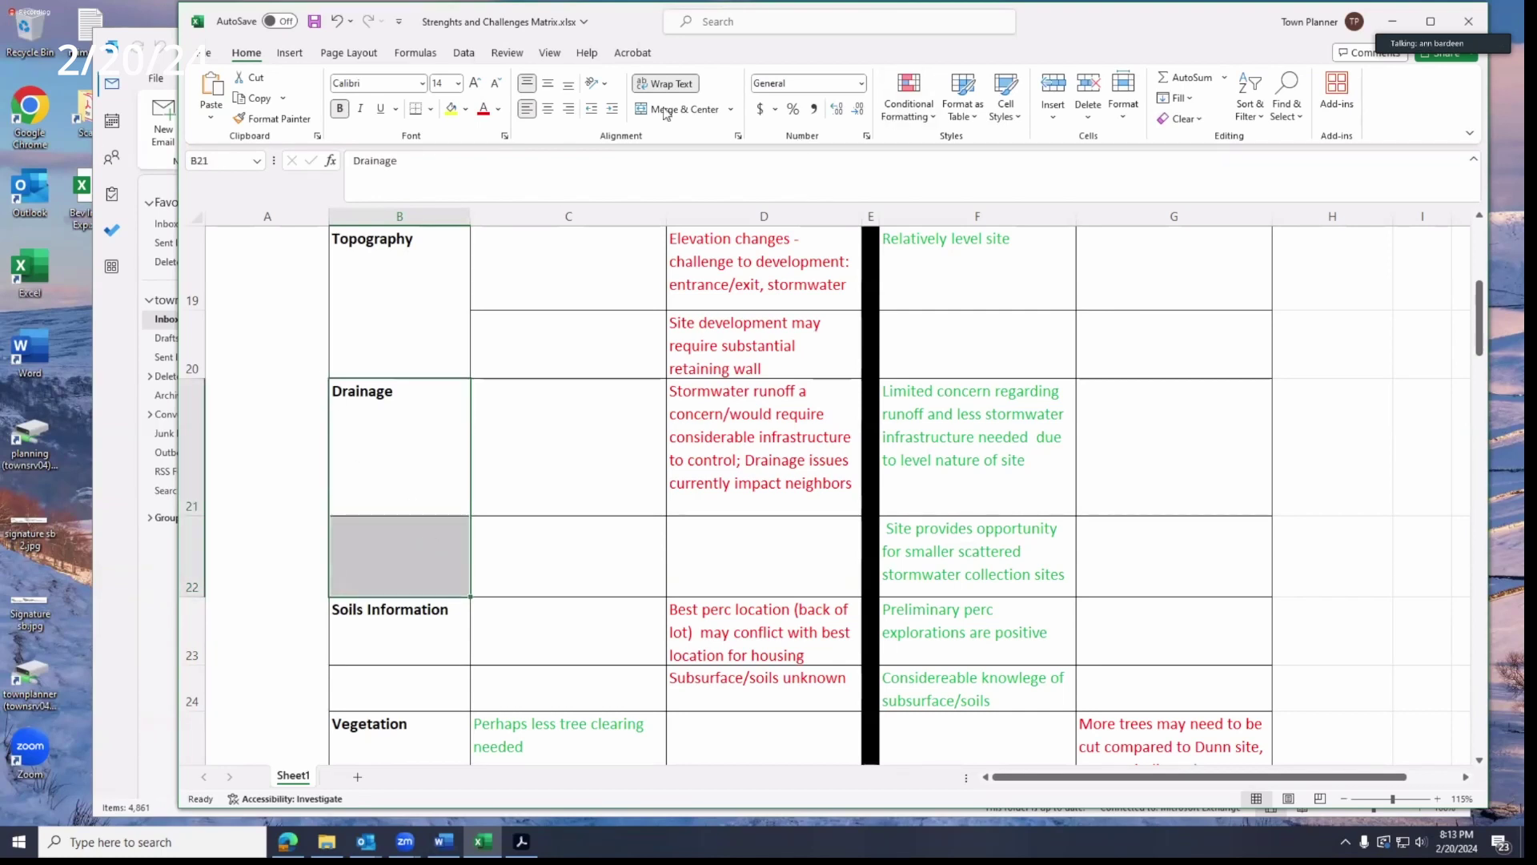
right_click(377, 524)
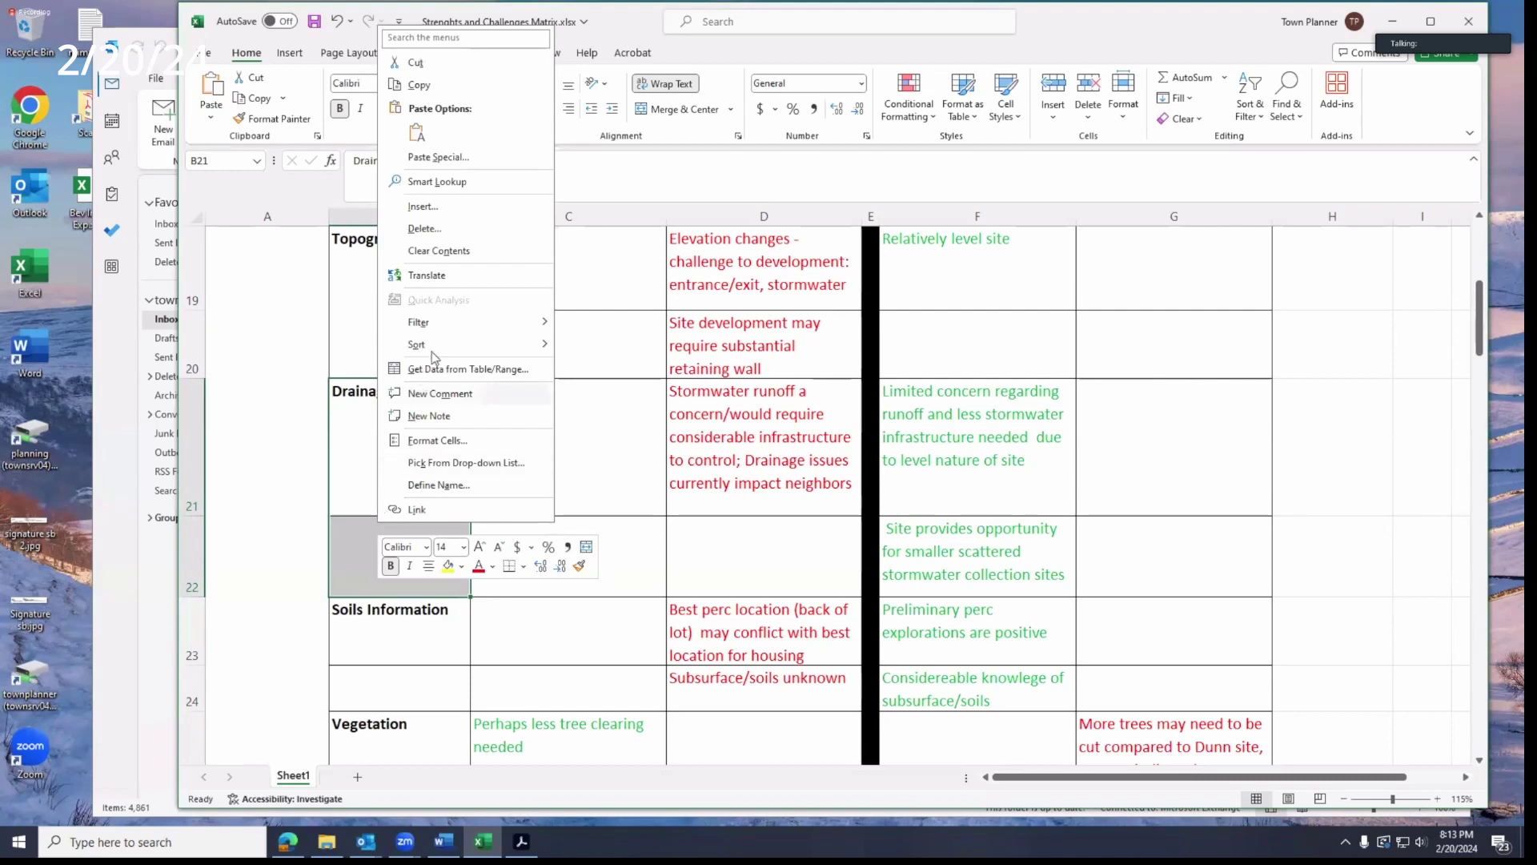
click(436, 440)
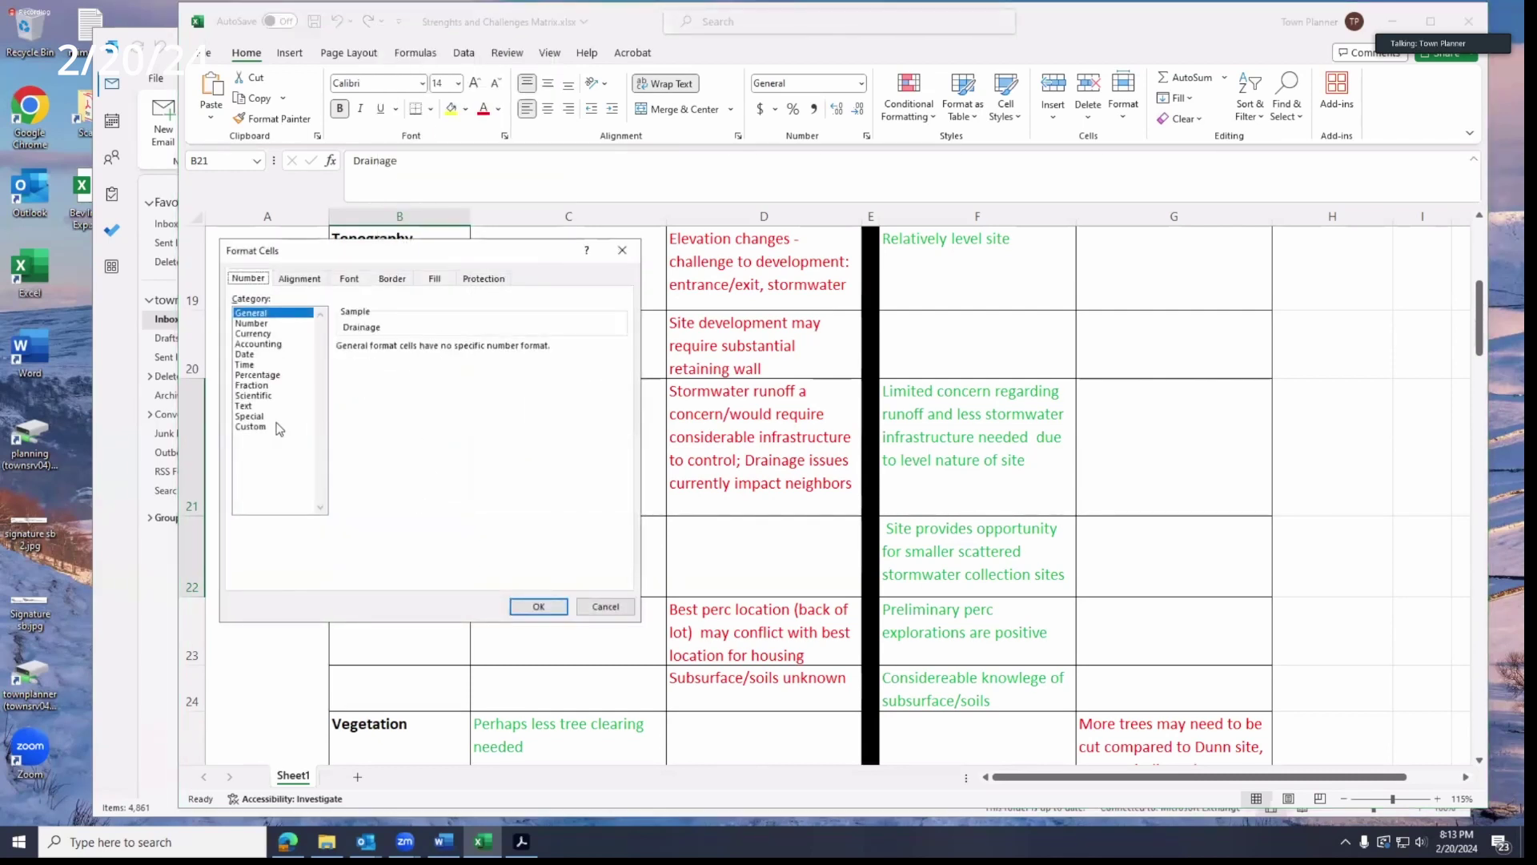
click(301, 279)
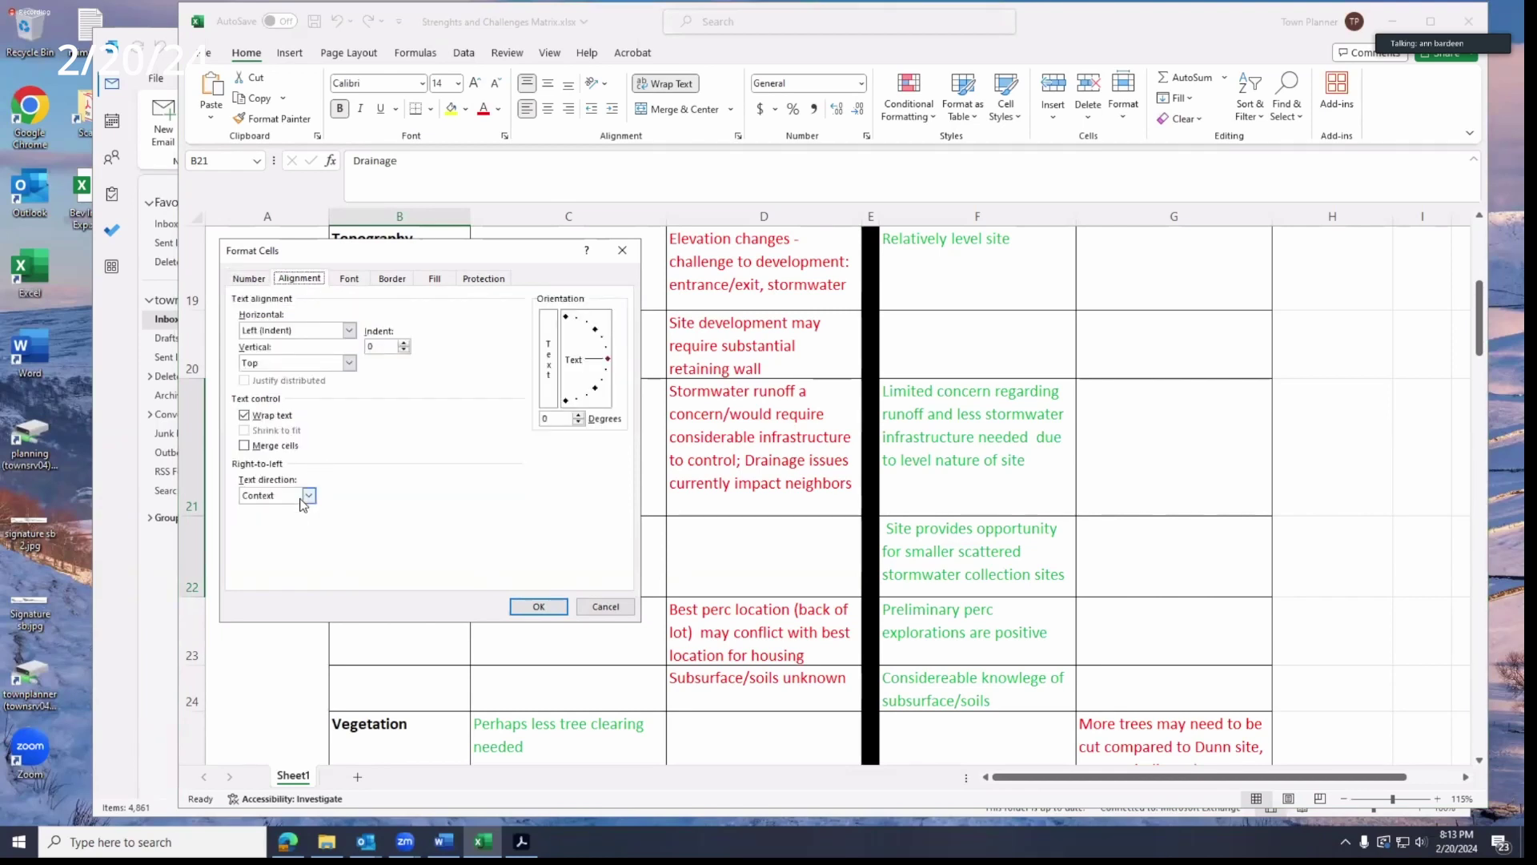
click(244, 445)
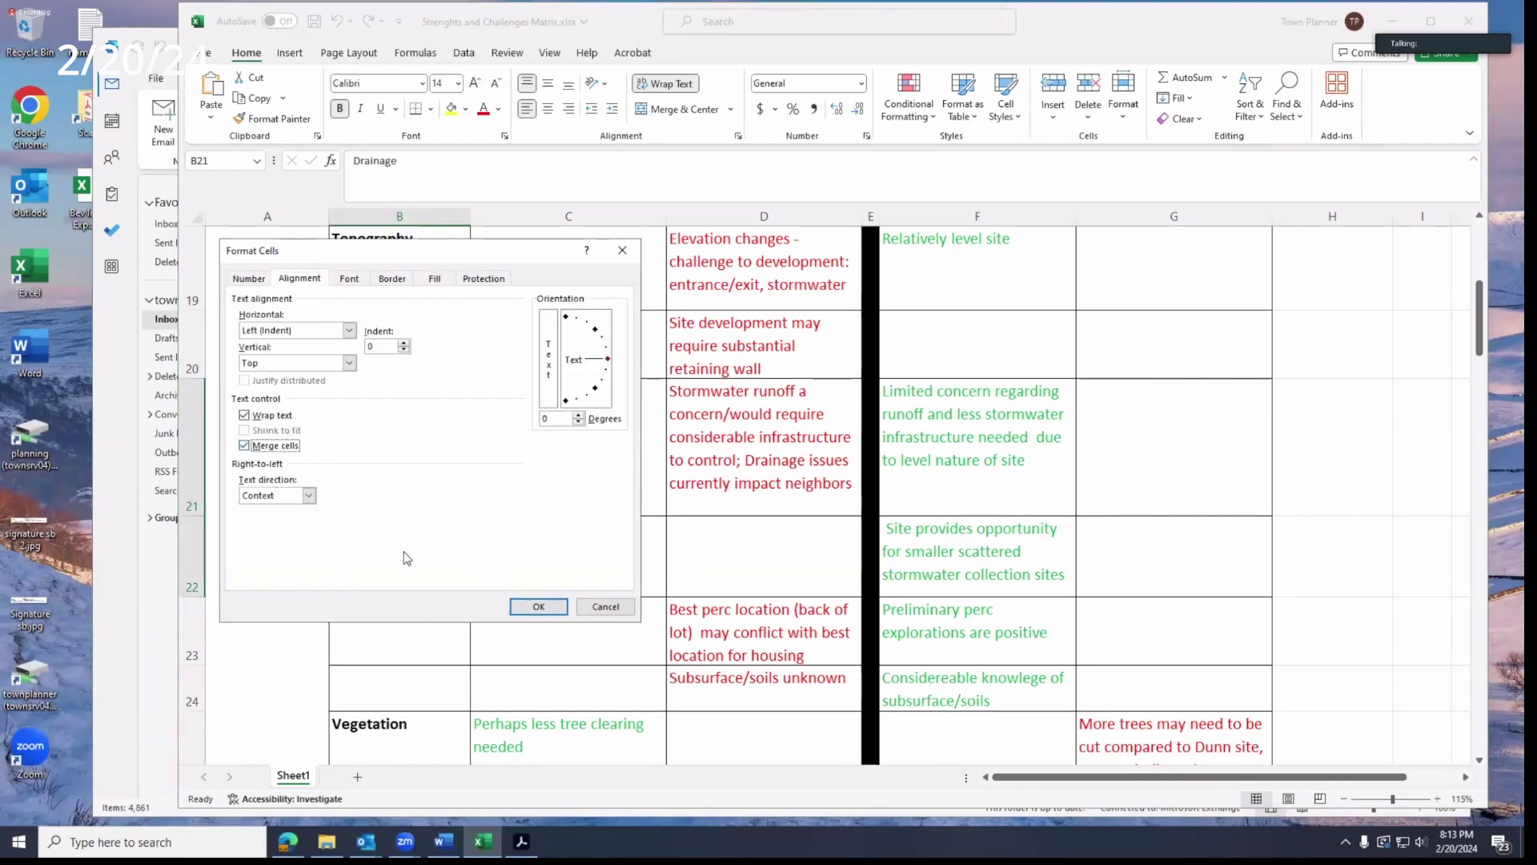
click(535, 606)
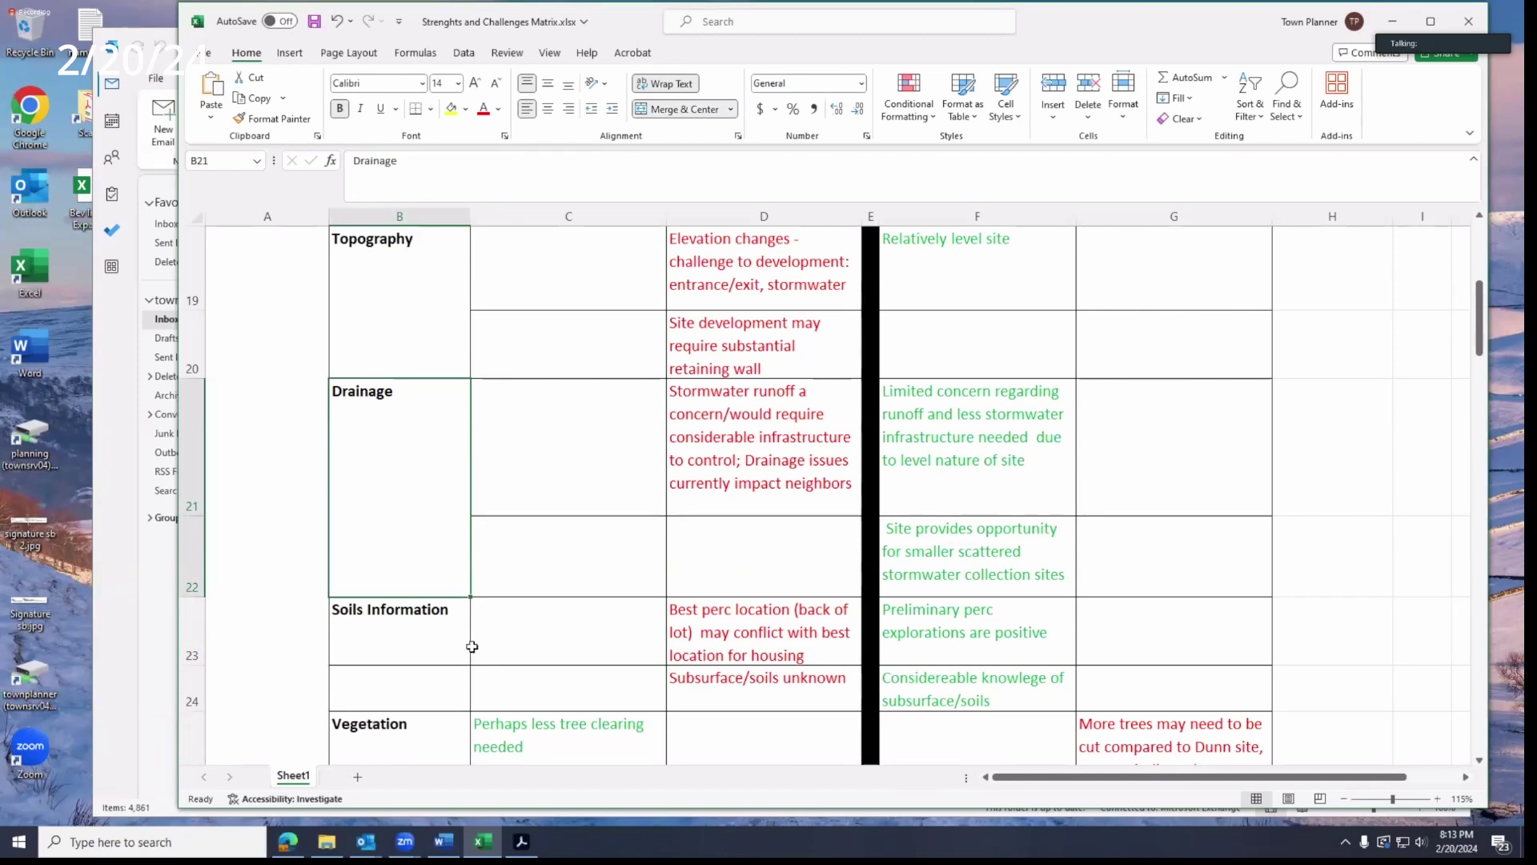
- Shorten the Vegetation challenge in G25 by replacing "compared to Dunn site," with a comma directly after "cut"
scroll(468, 648, down, 1)
scroll(474, 645, up, 1)
scroll(697, 547, down, 1)
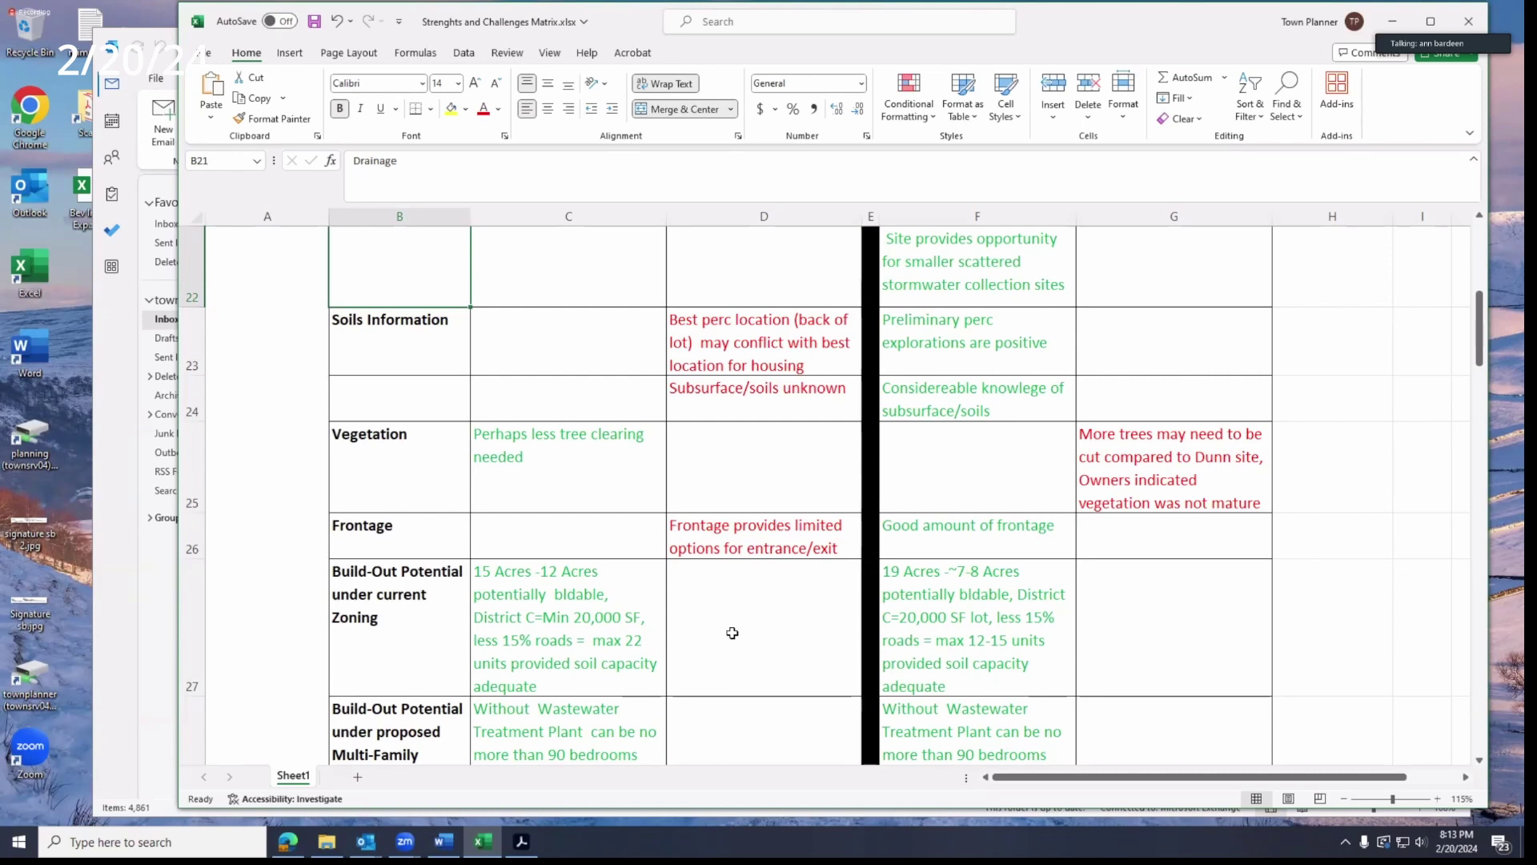
click(1148, 461)
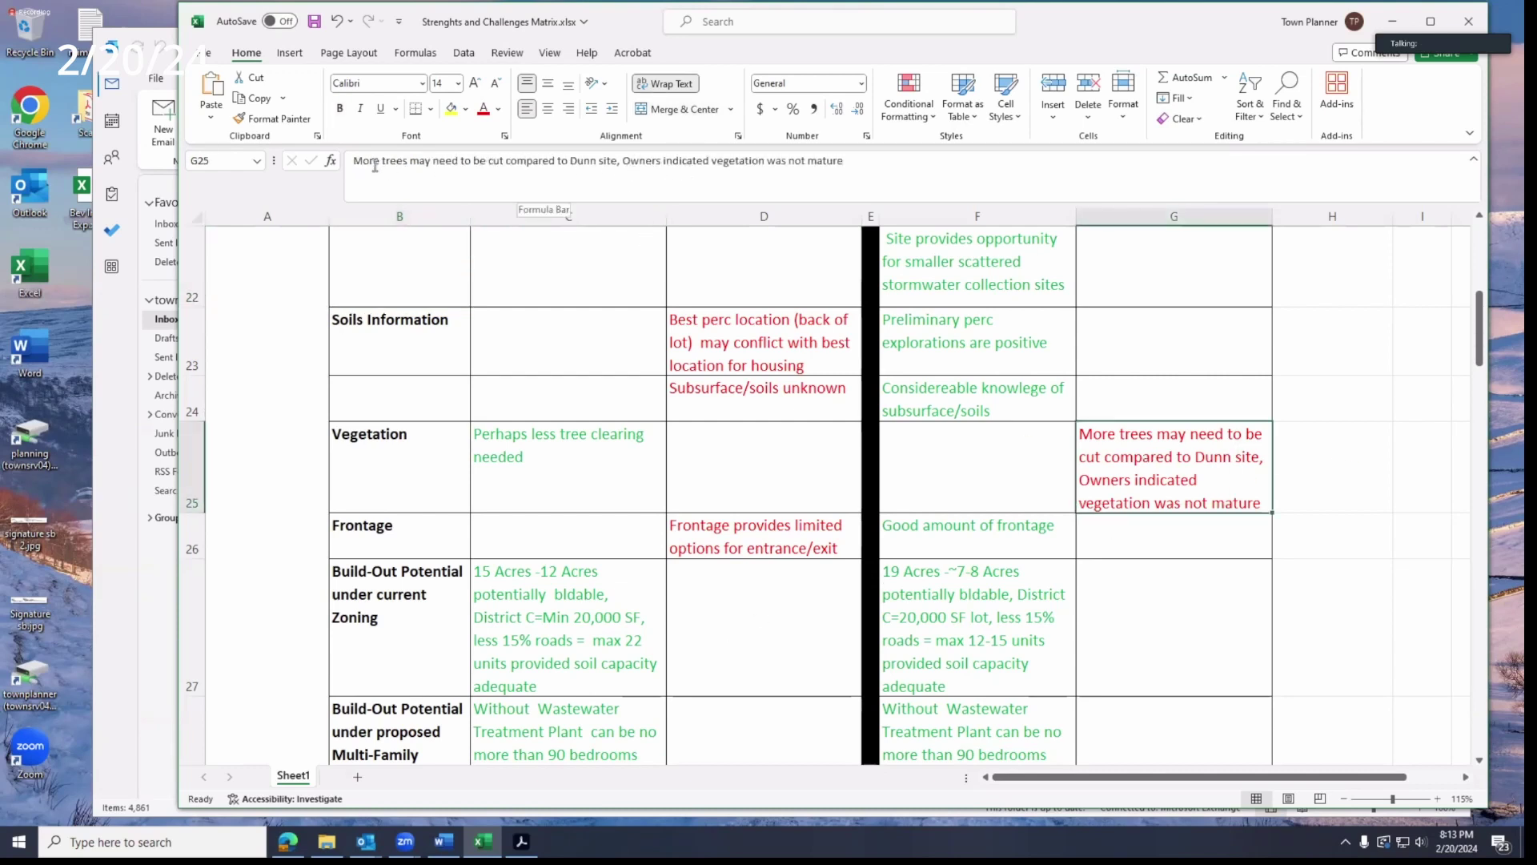
click(515, 161)
drag(515, 162, 620, 166)
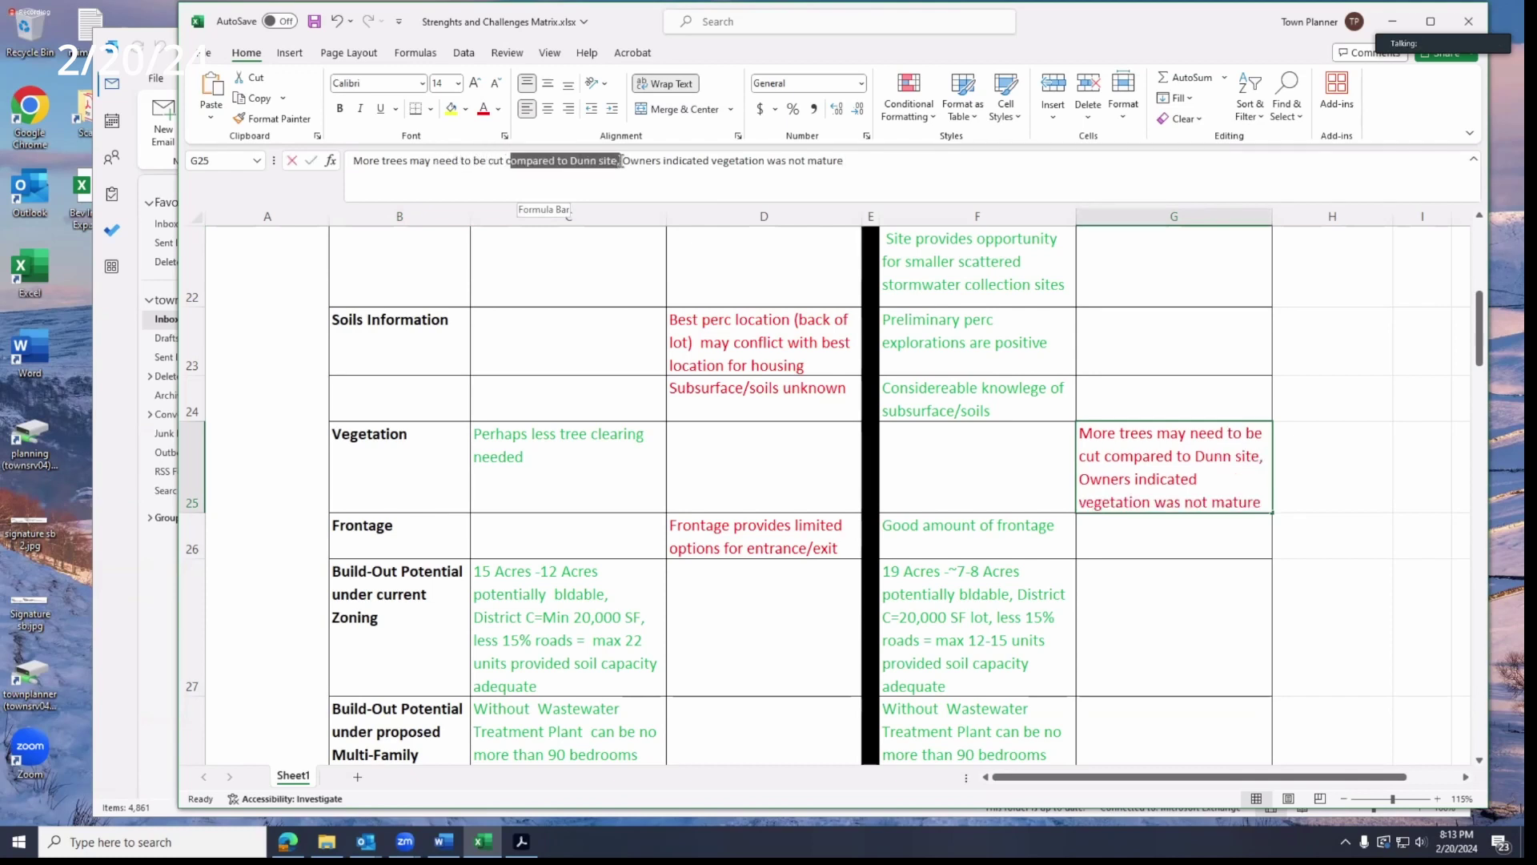
key(BackSpace)
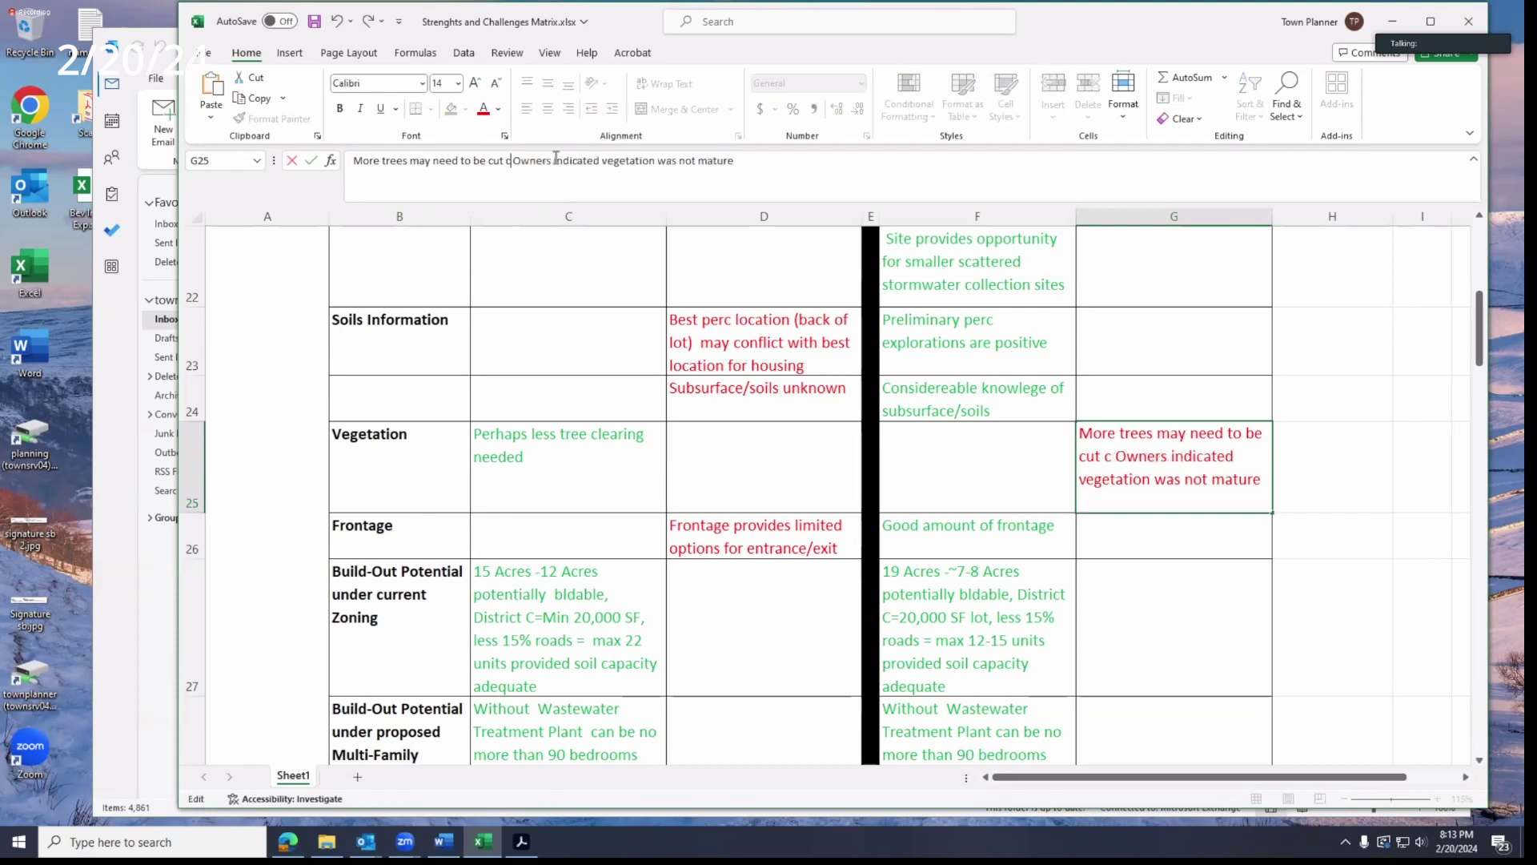
key(BackSpace)
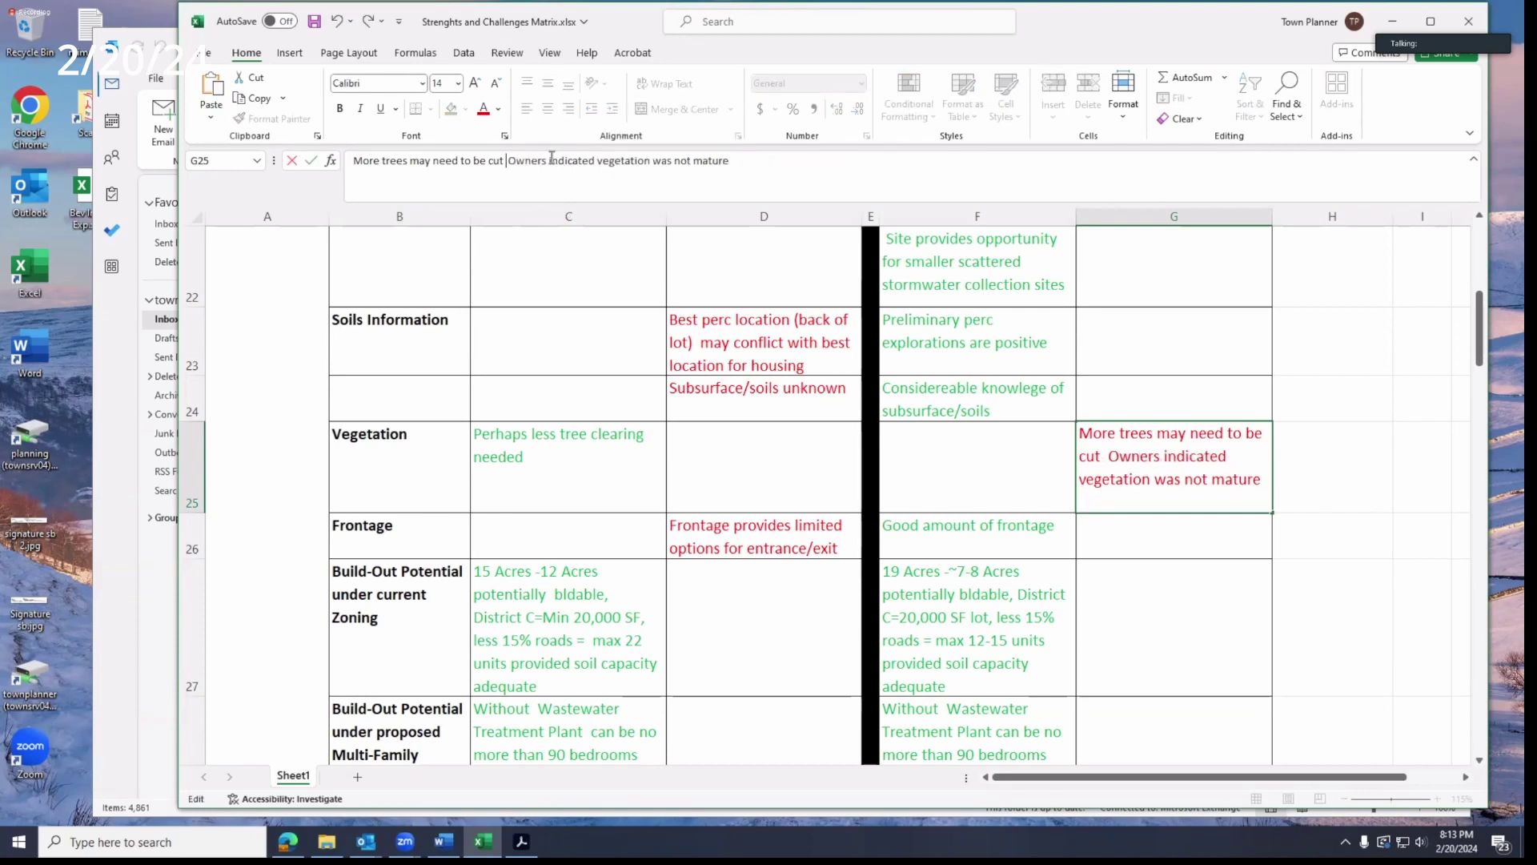
key(BackSpace)
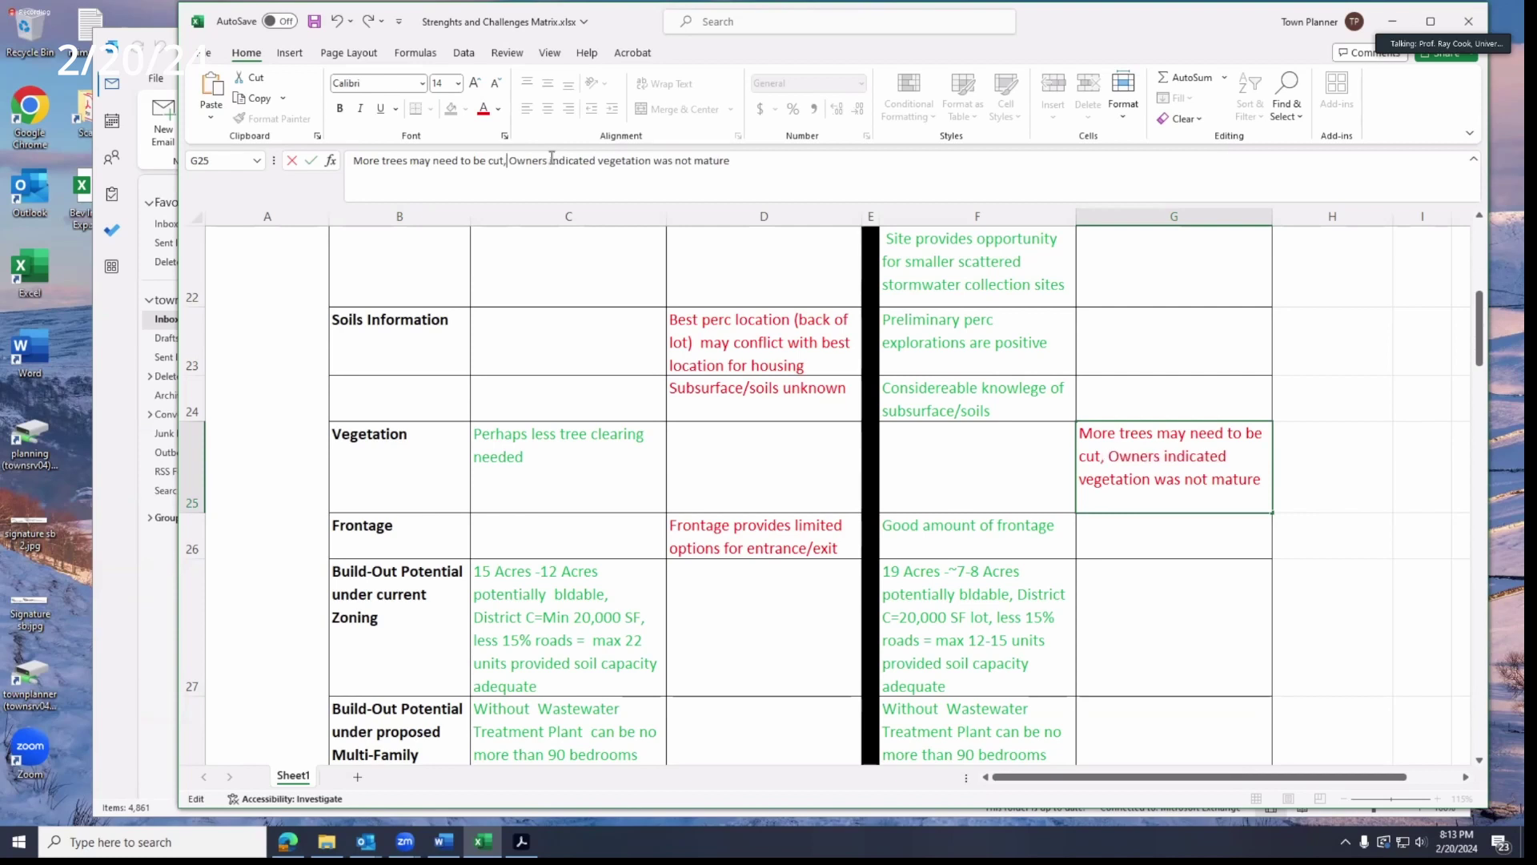
text(,)
- Change "was" to "is" in the Vegetation note in G25, so it reads "Owners indicated vegetation is not mature"
drag(502, 161, 558, 161)
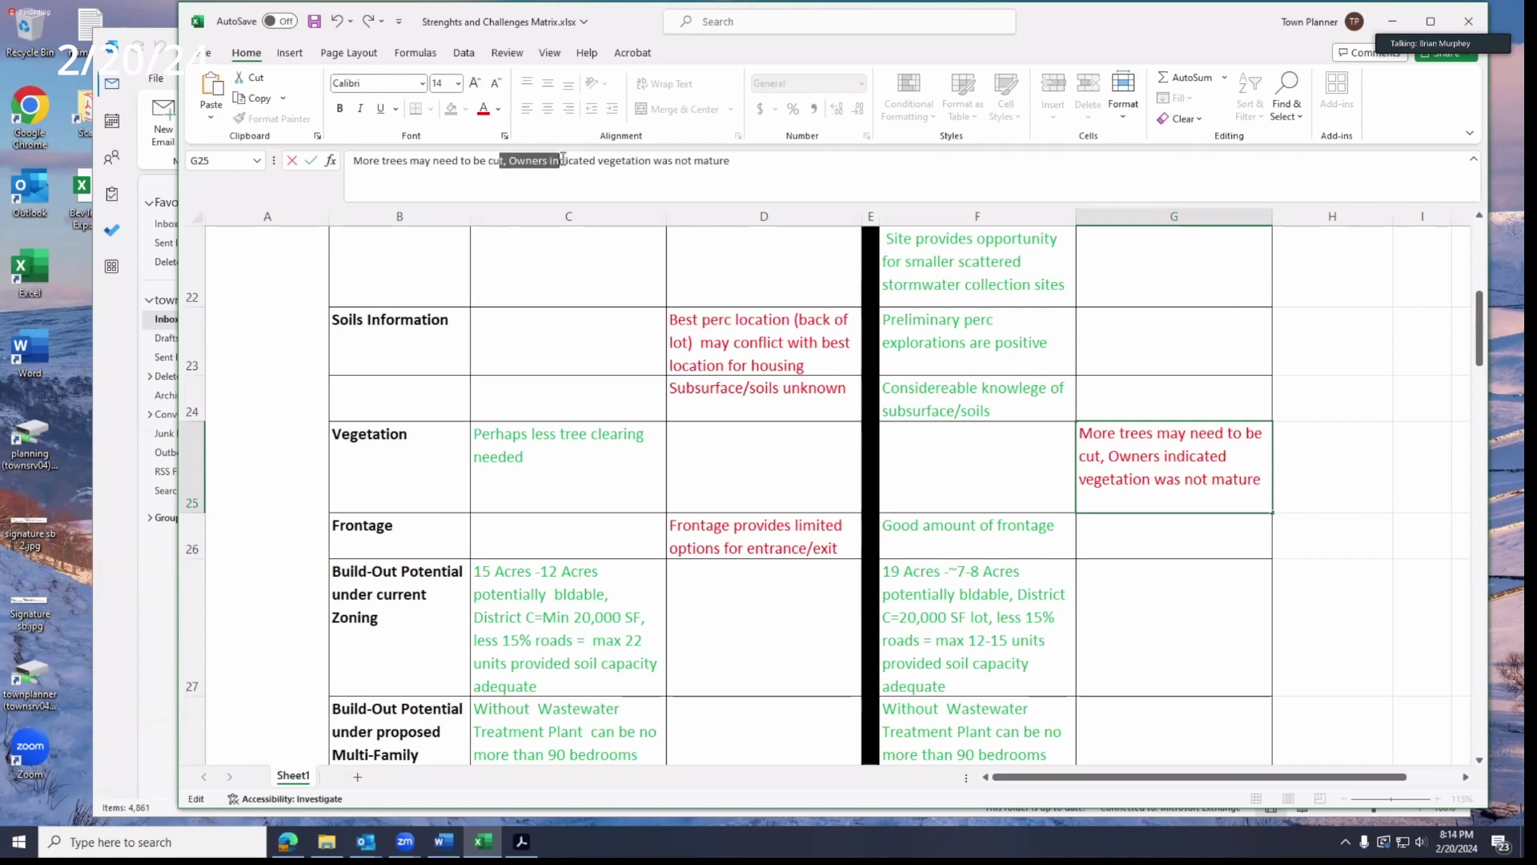
click(510, 161)
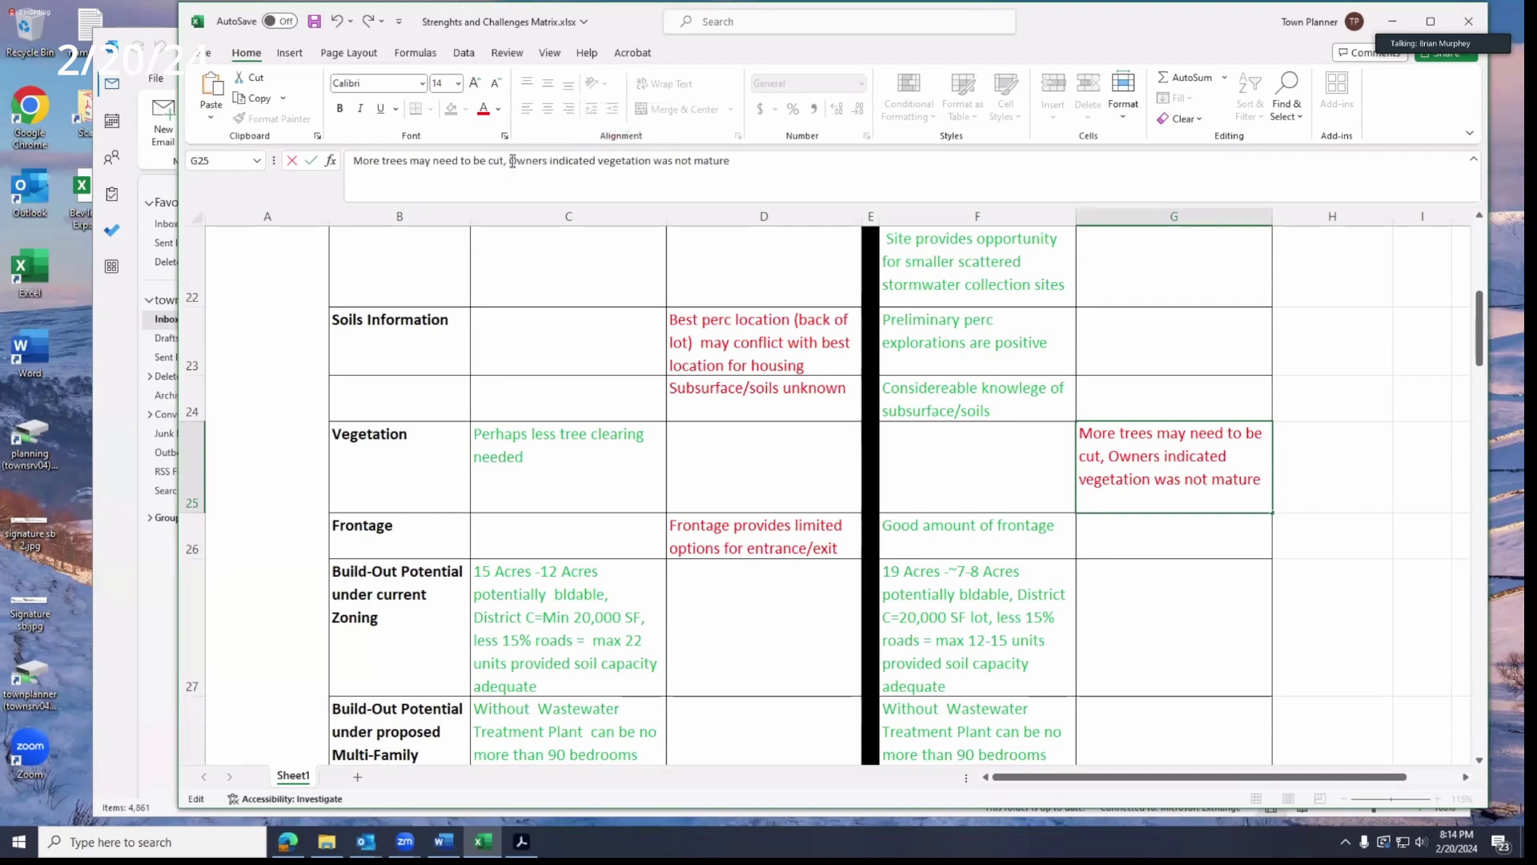
double_click(657, 160)
text(is)
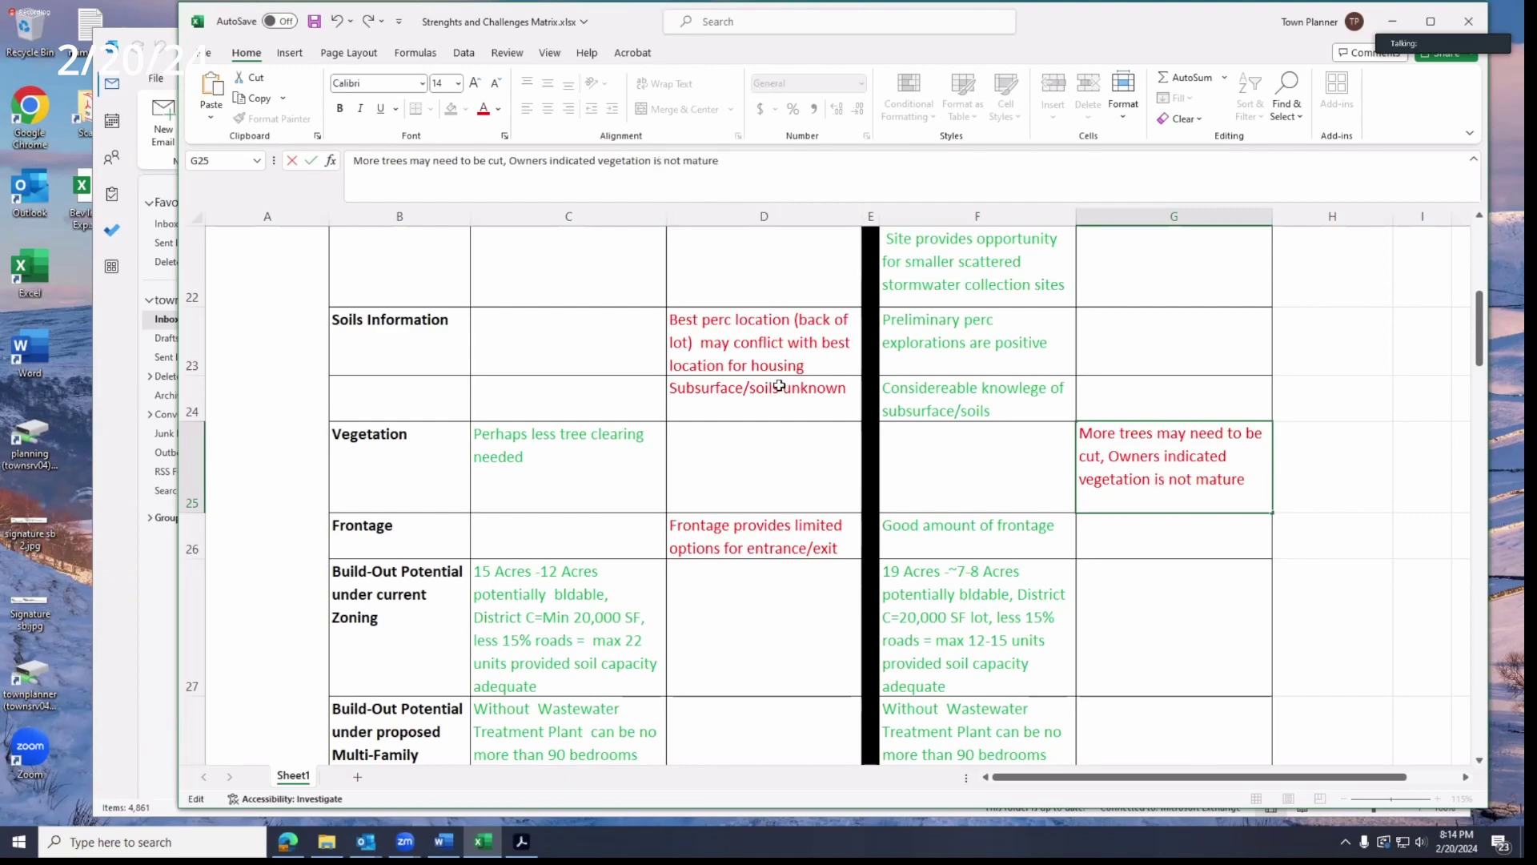
scroll(780, 440, down, 2)
scroll(774, 442, up, 1)
scroll(774, 442, up, 1)
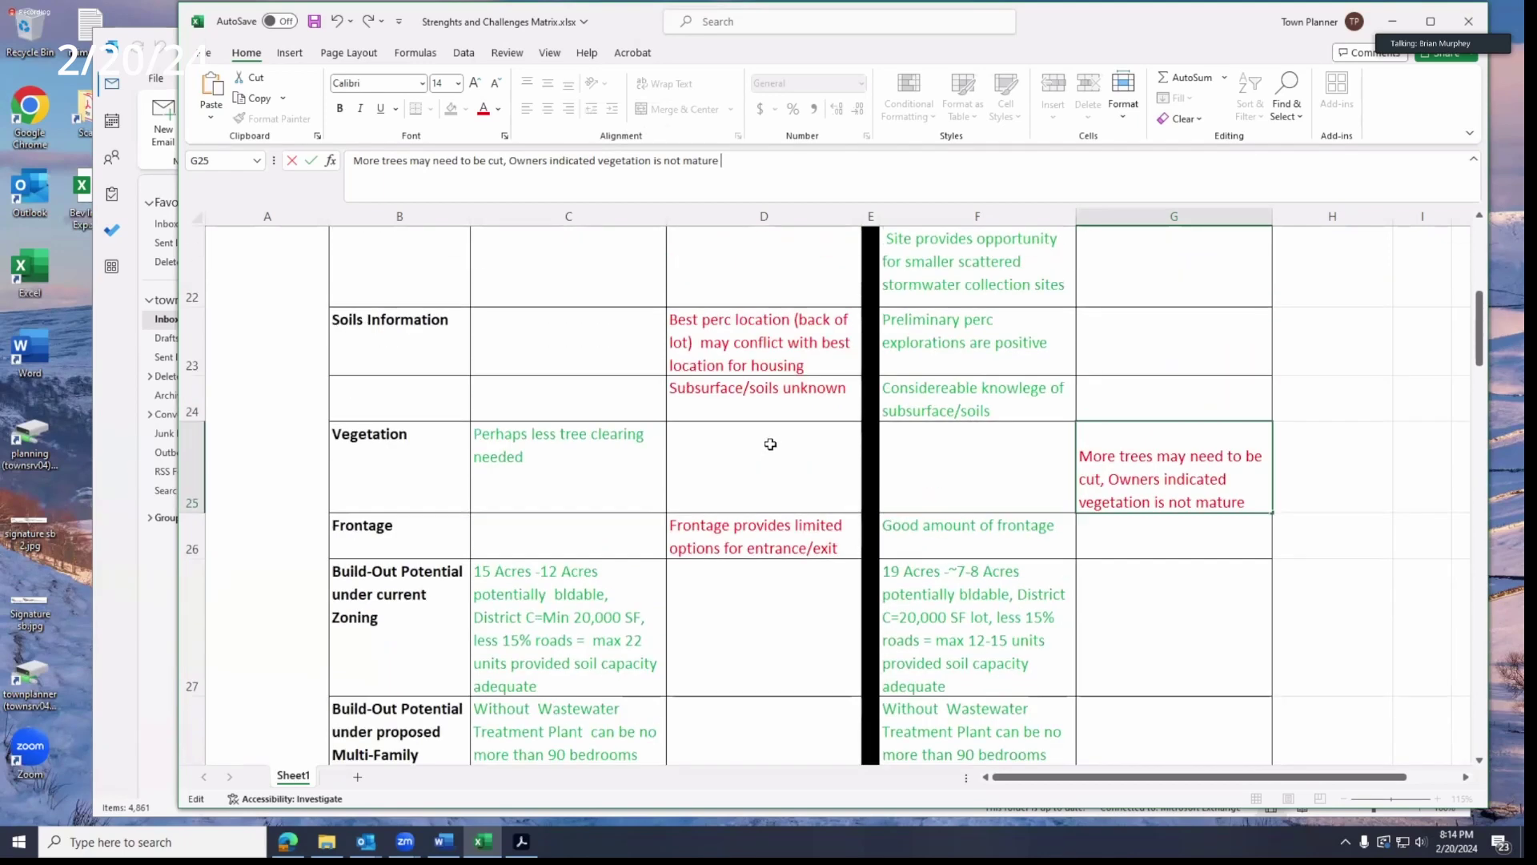
click(1098, 562)
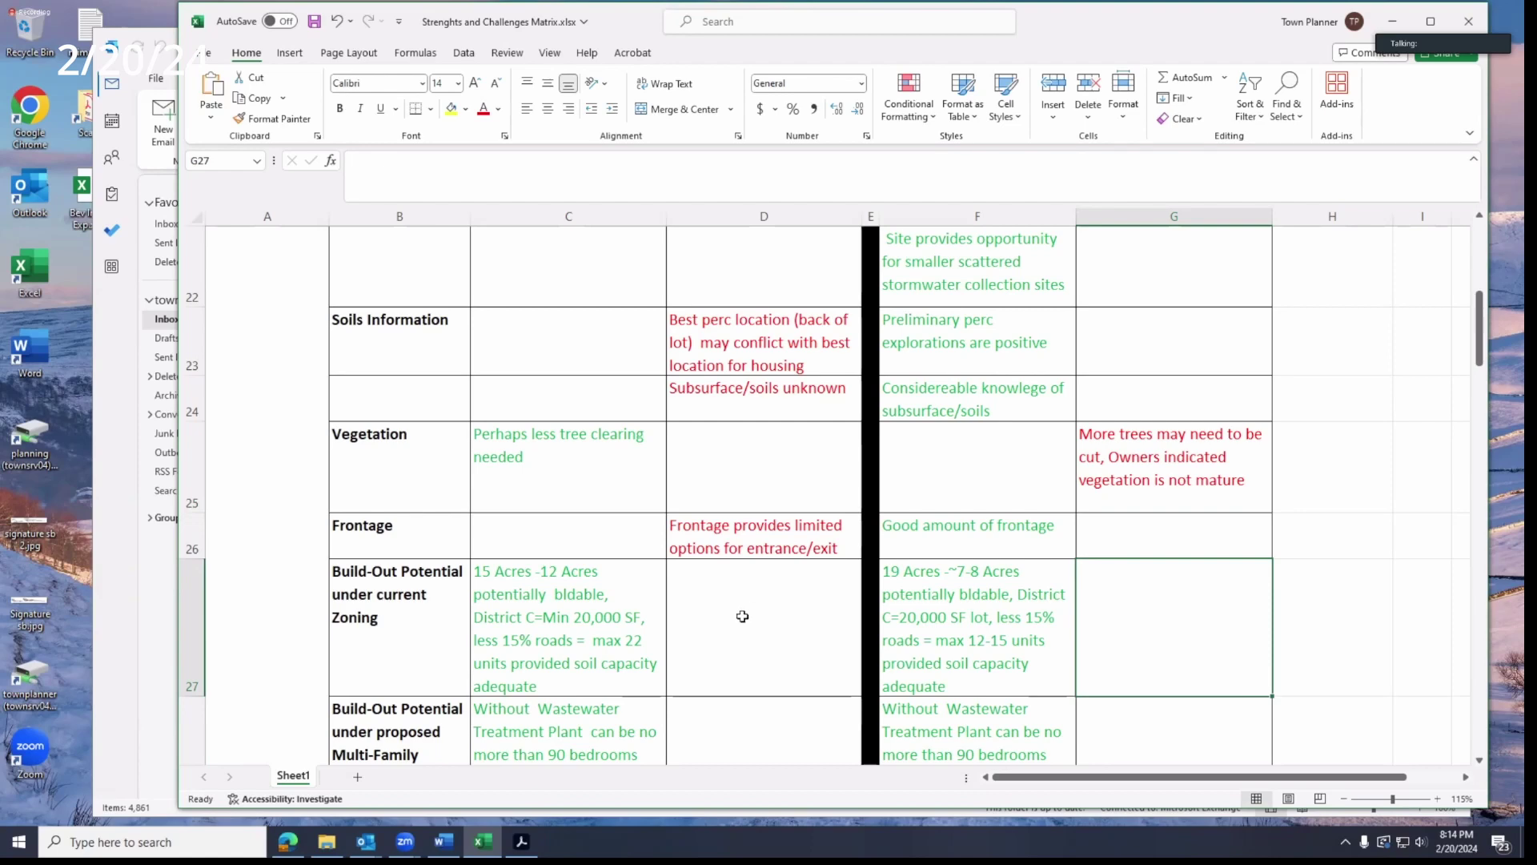
- Delete the two Build-Out Potential rows, the current Zoning one and the proposed Multi-Family Overlay District Zoning one
scroll(741, 616, down, 1)
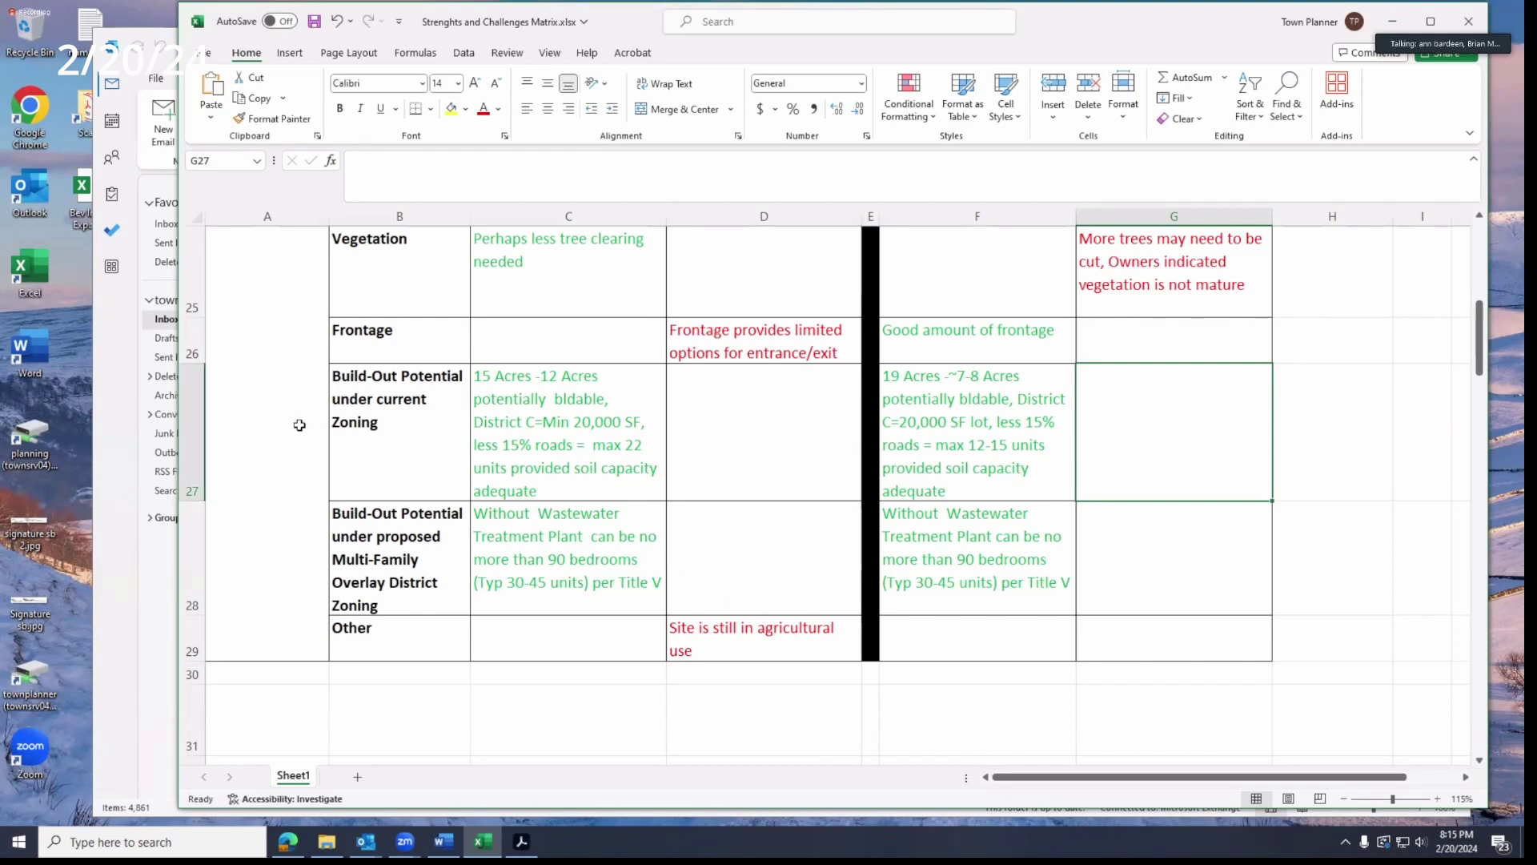
drag(371, 418, 967, 396)
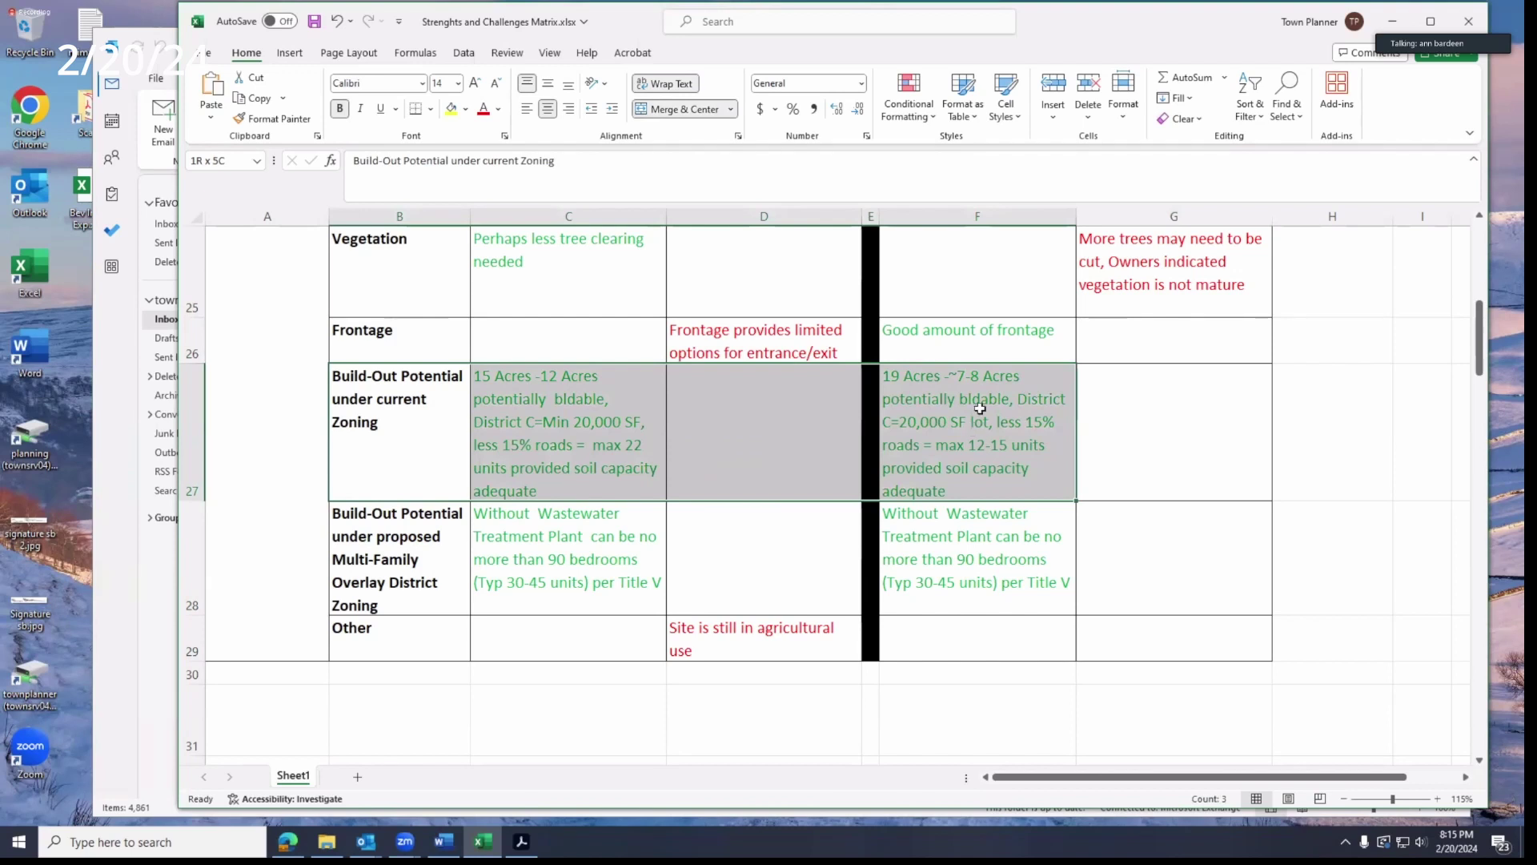
drag(1066, 410, 1150, 411)
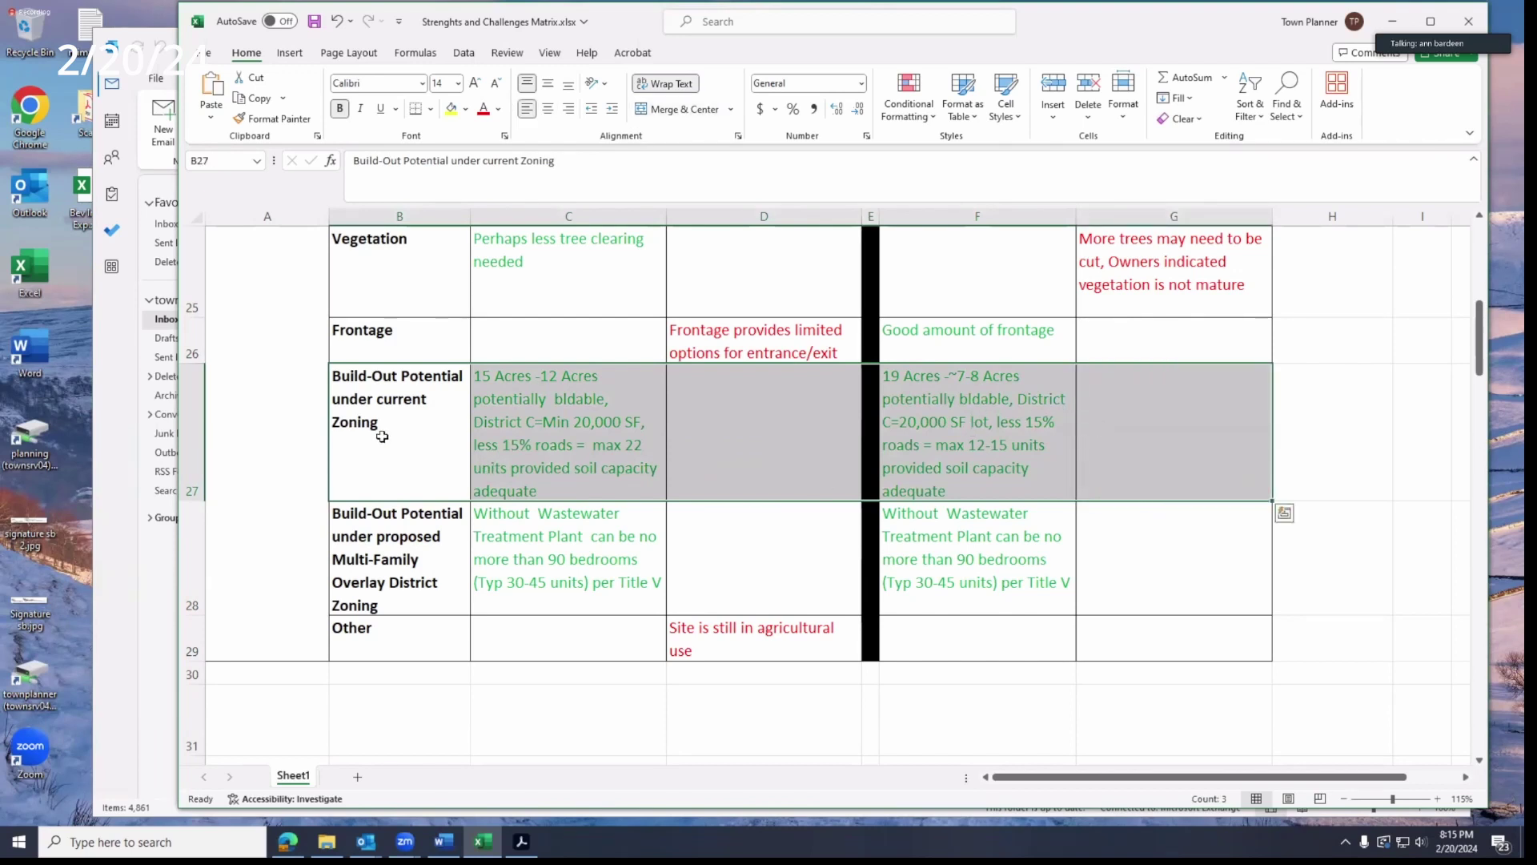
click(186, 426)
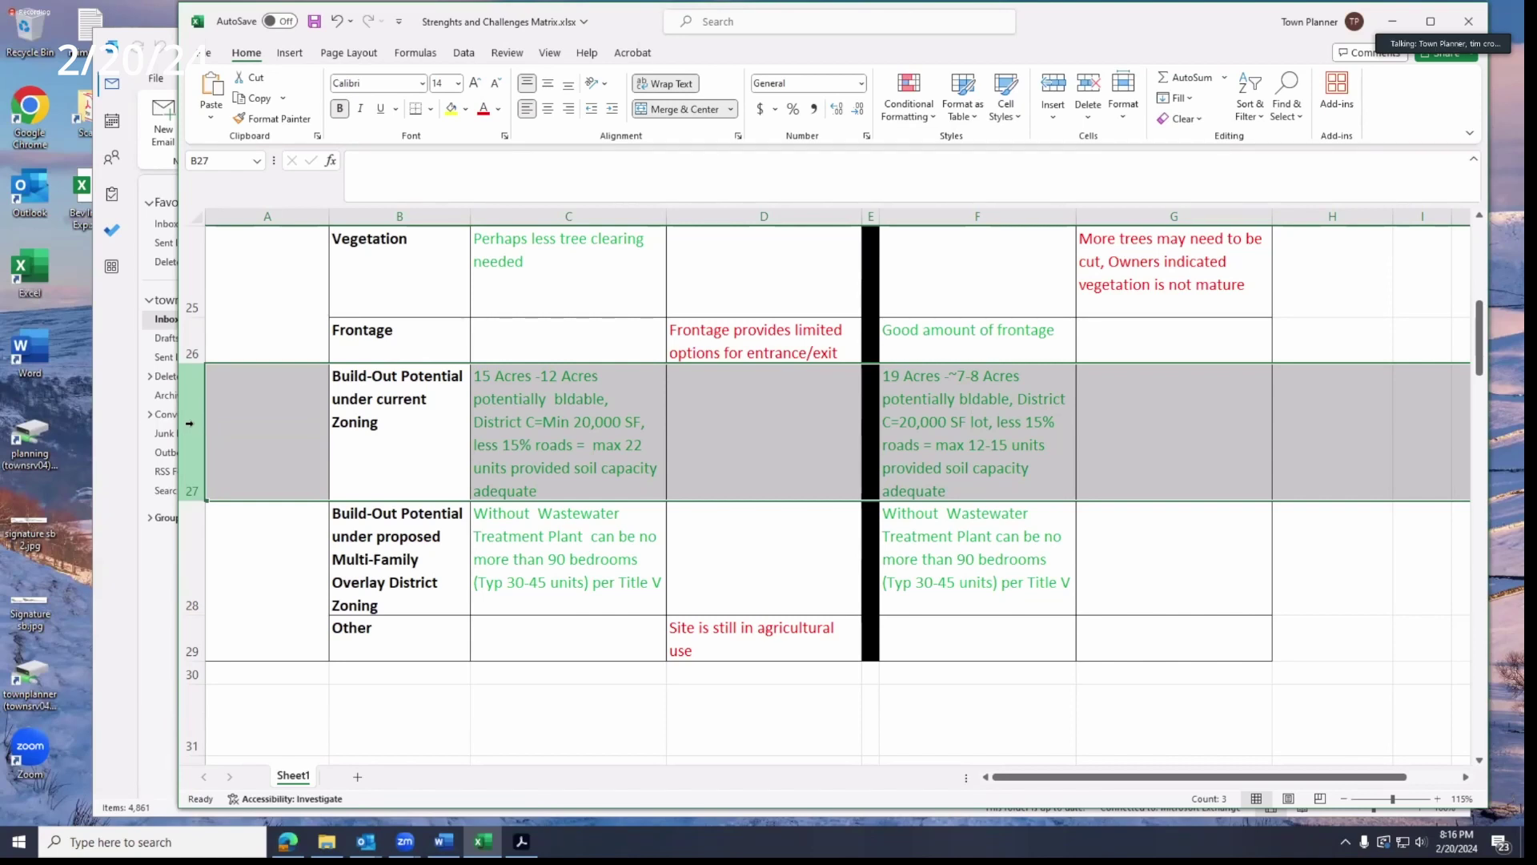
right_click(192, 420)
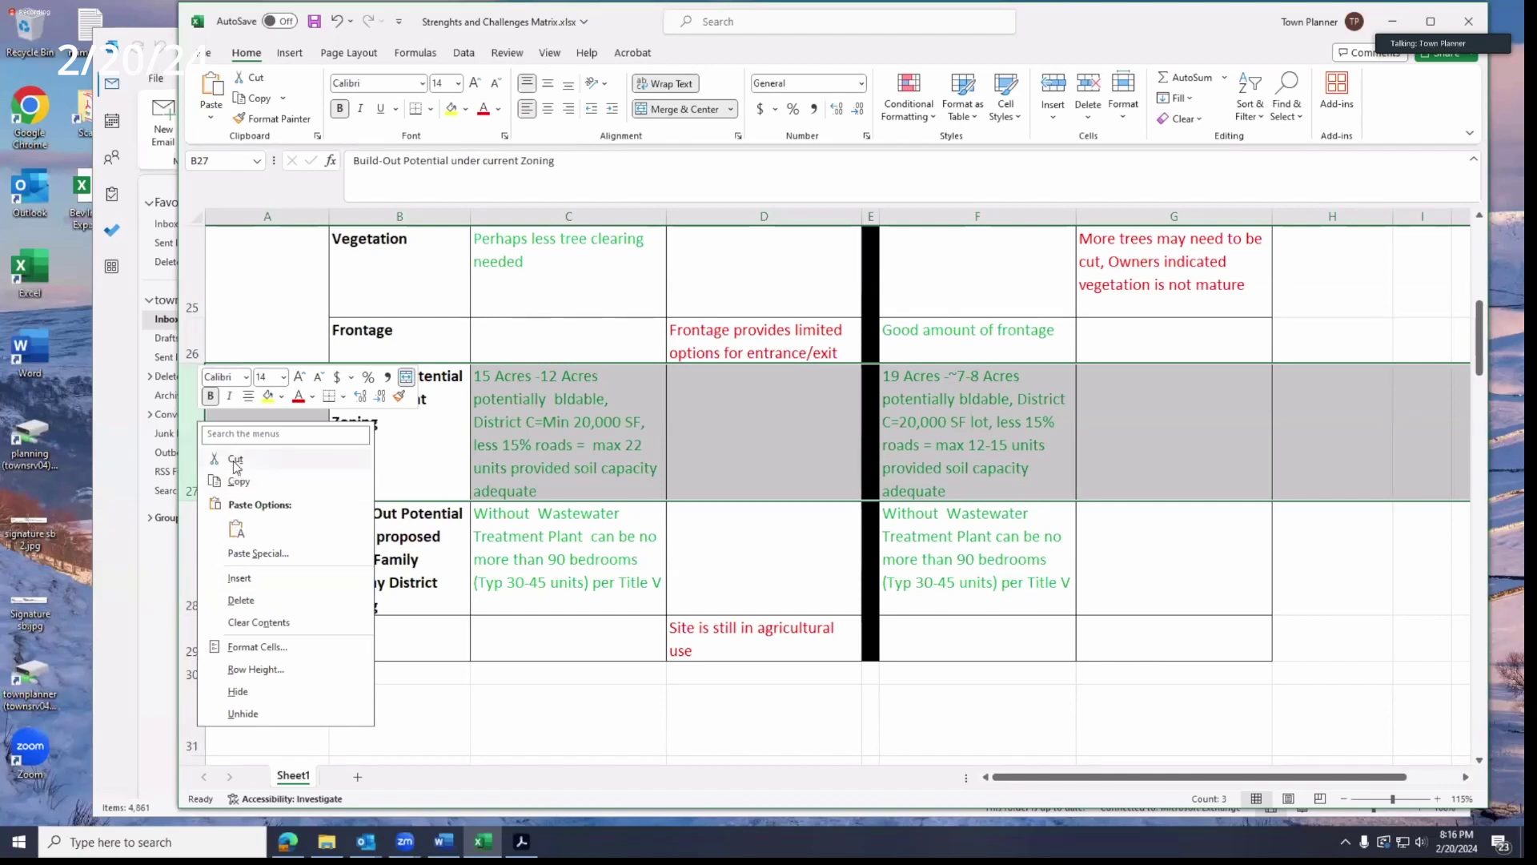
click(241, 599)
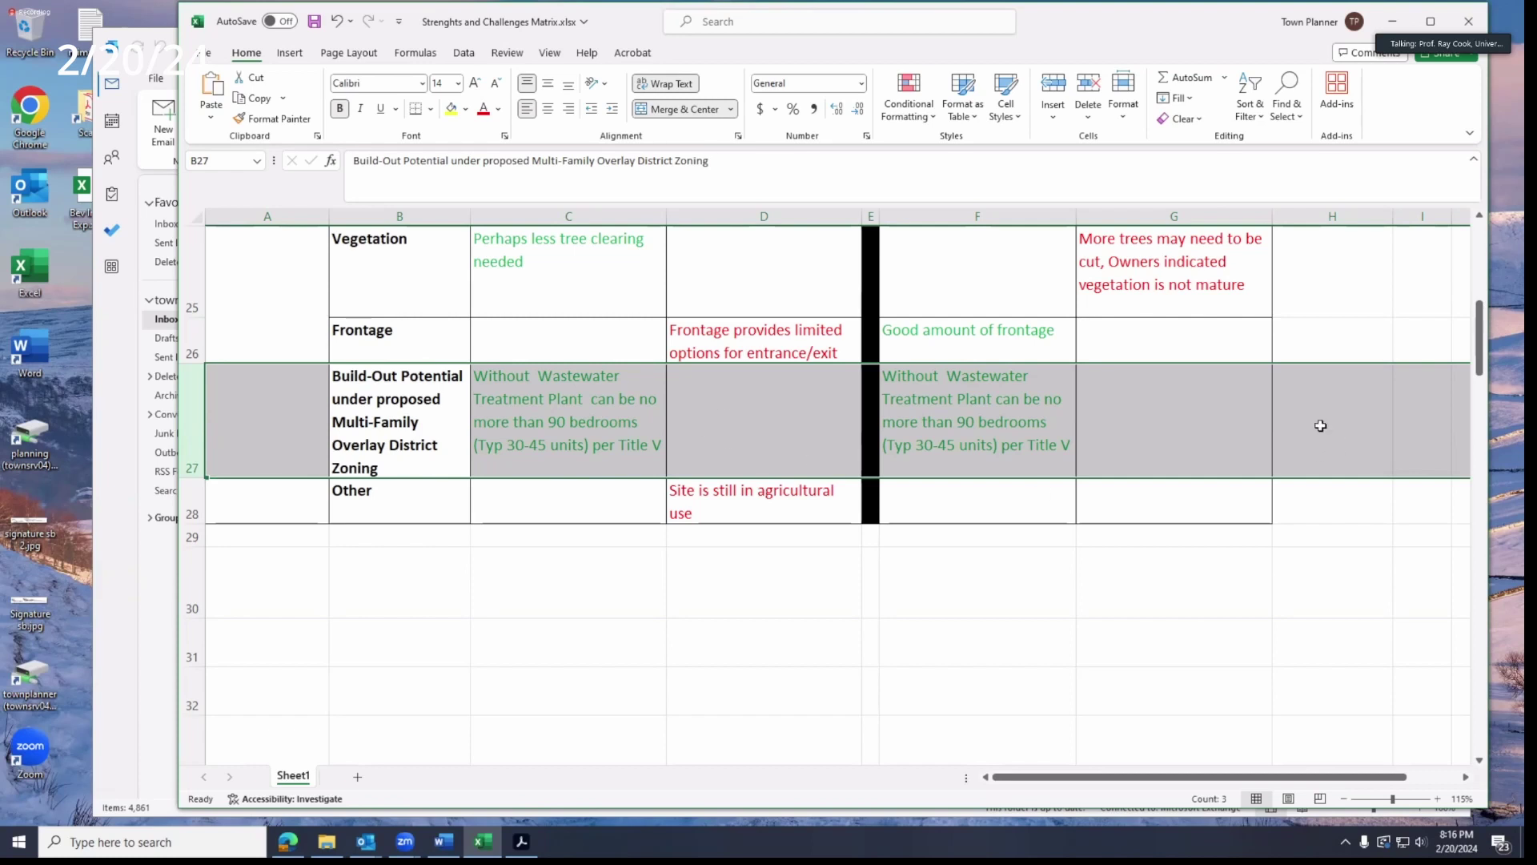
right_click(191, 416)
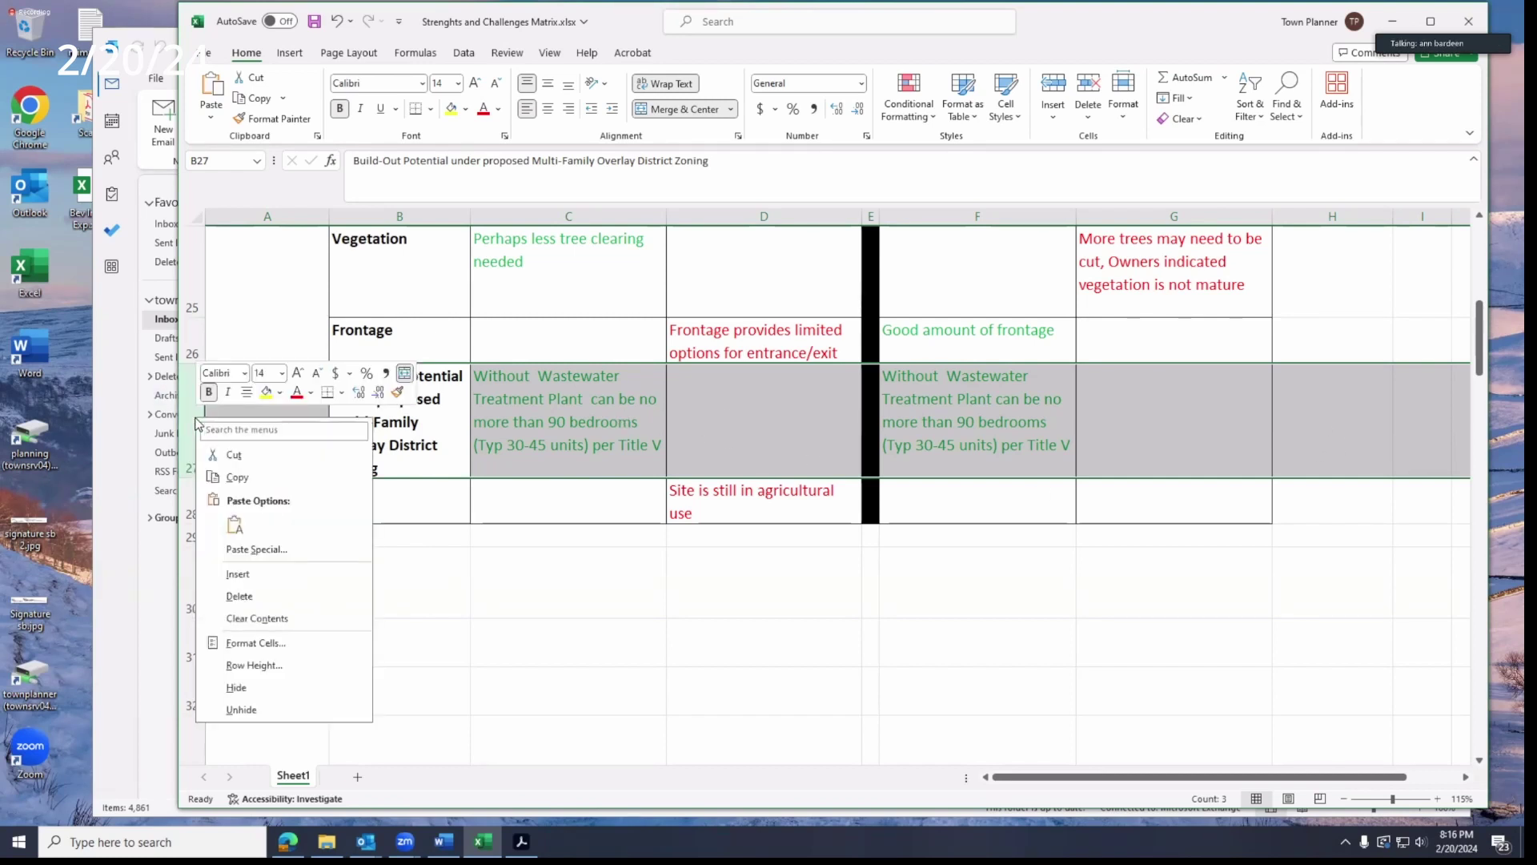
click(263, 599)
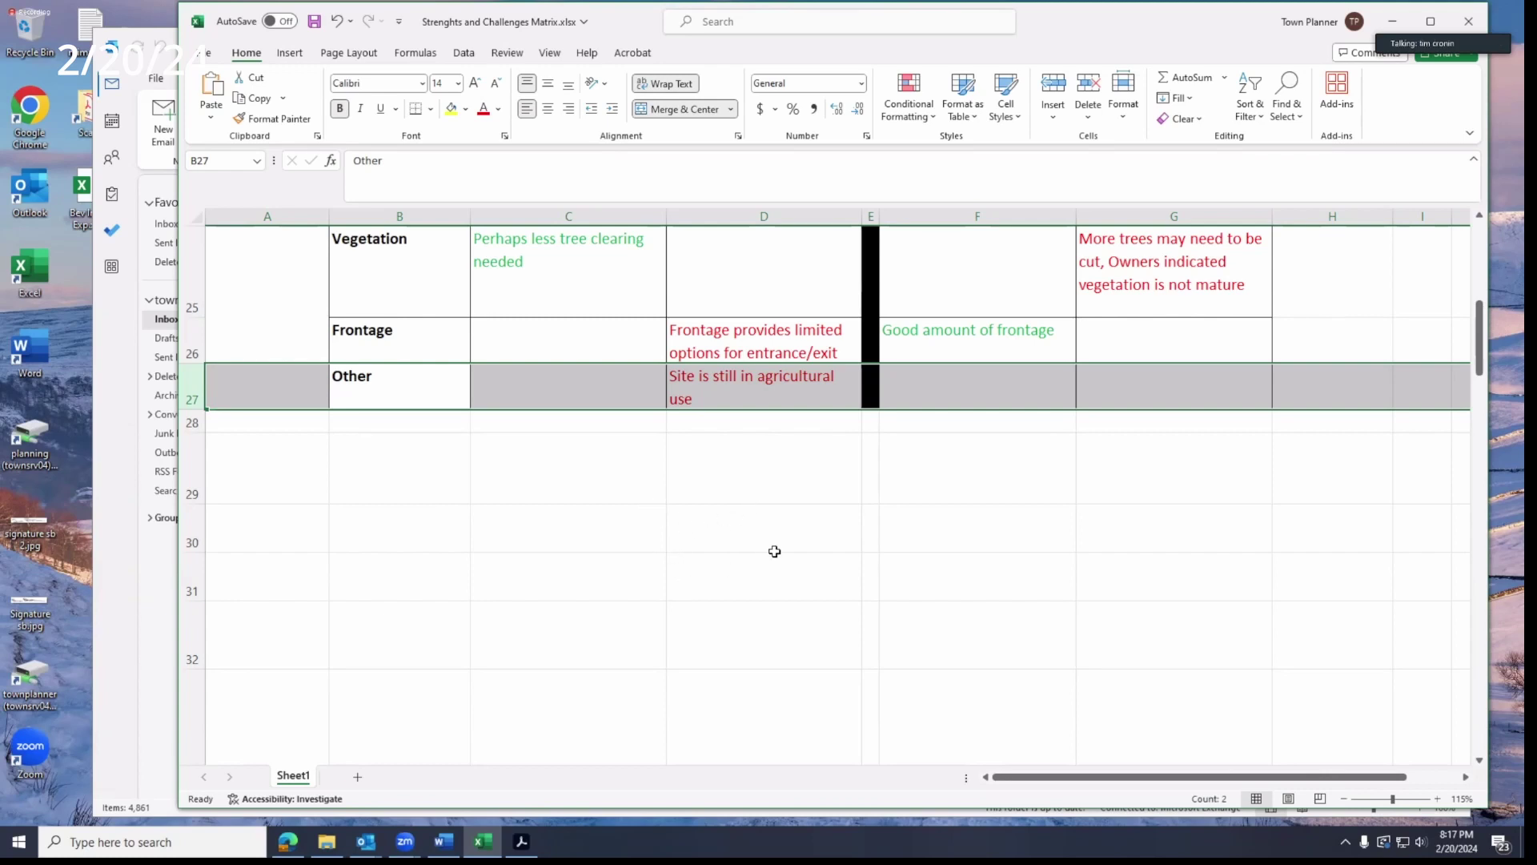
- Review the matrix entries from the upper rows down to the Other row
scroll(682, 574, up, 1)
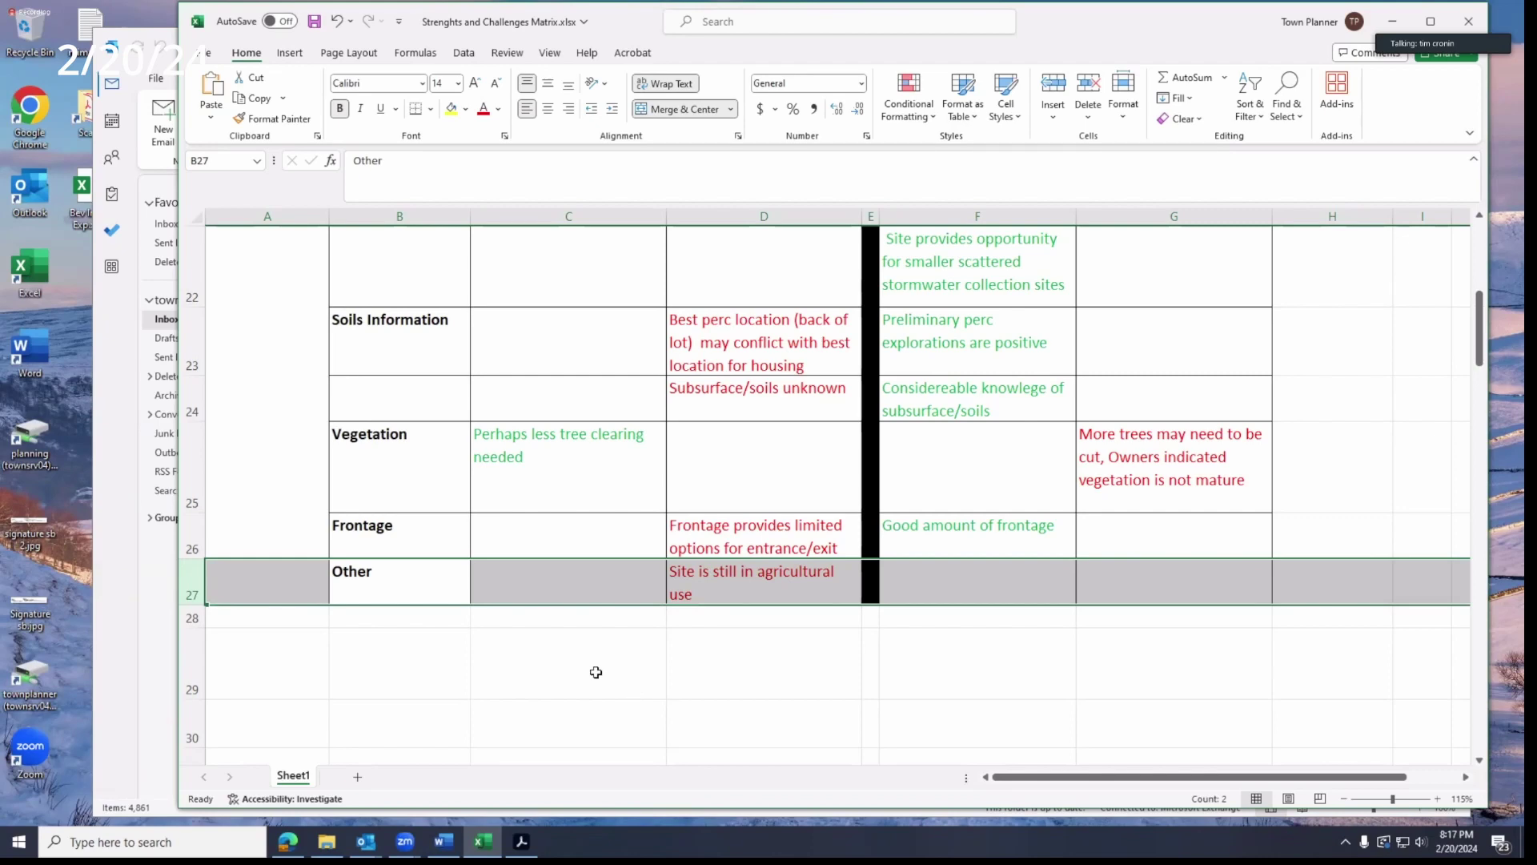
scroll(596, 672, up, 1)
scroll(597, 673, down, 2)
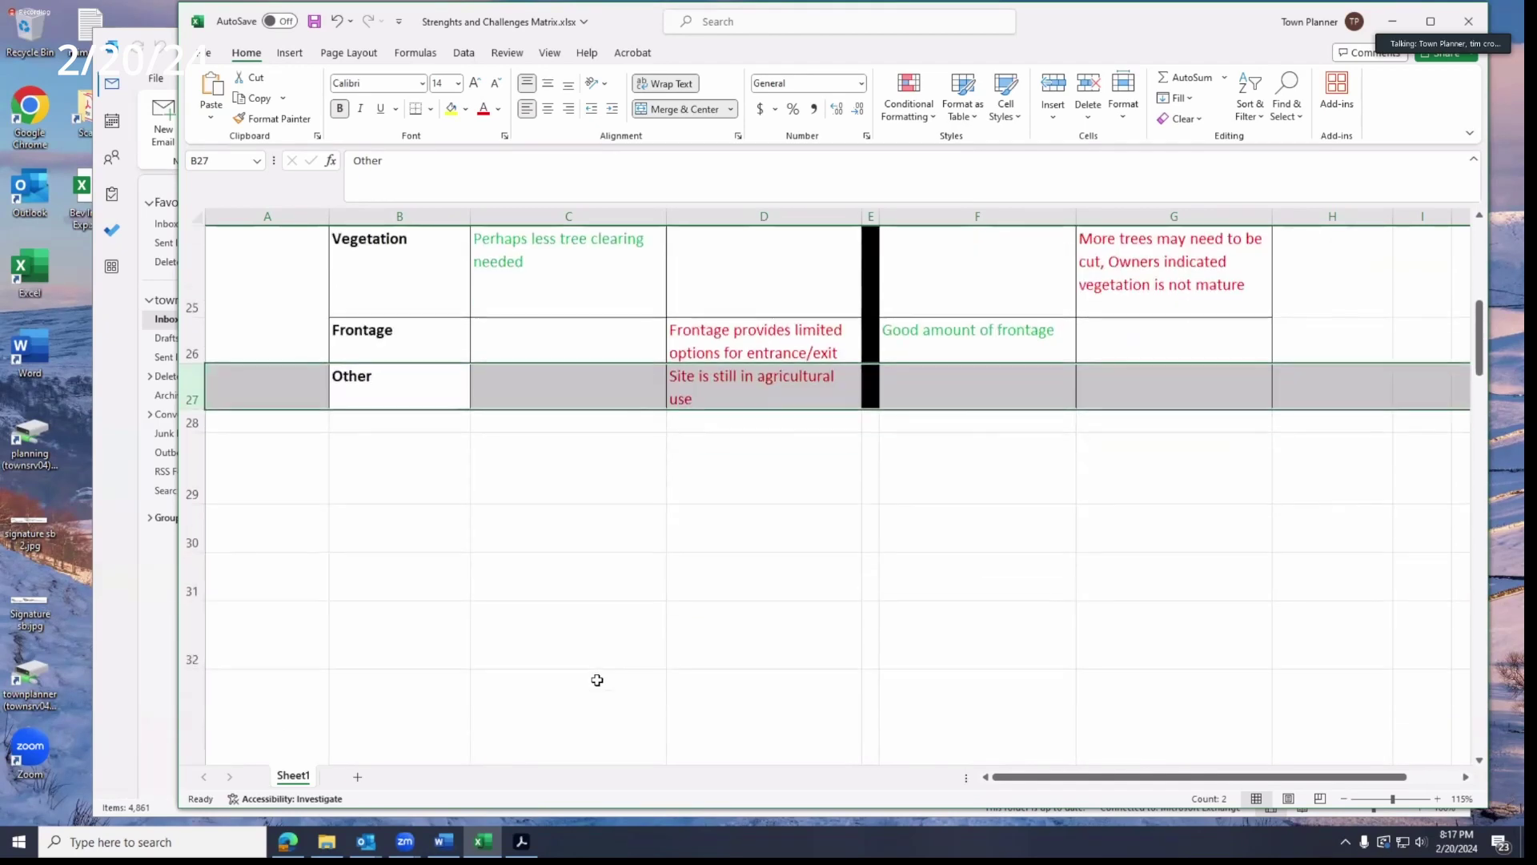
click(597, 666)
scroll(511, 549, up, 2)
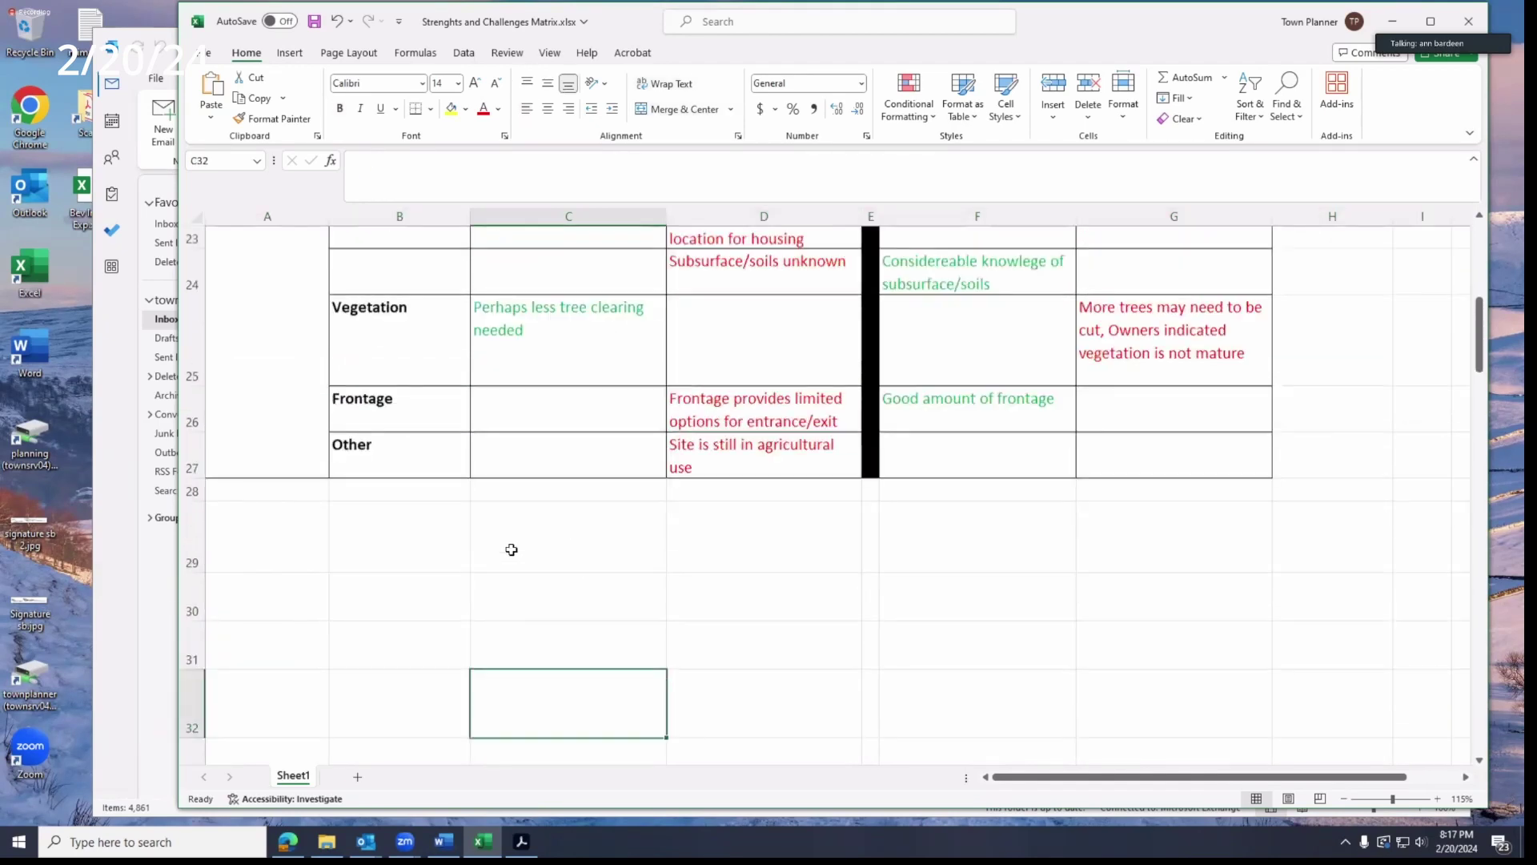
scroll(412, 659, up, 1)
scroll(416, 661, down, 1)
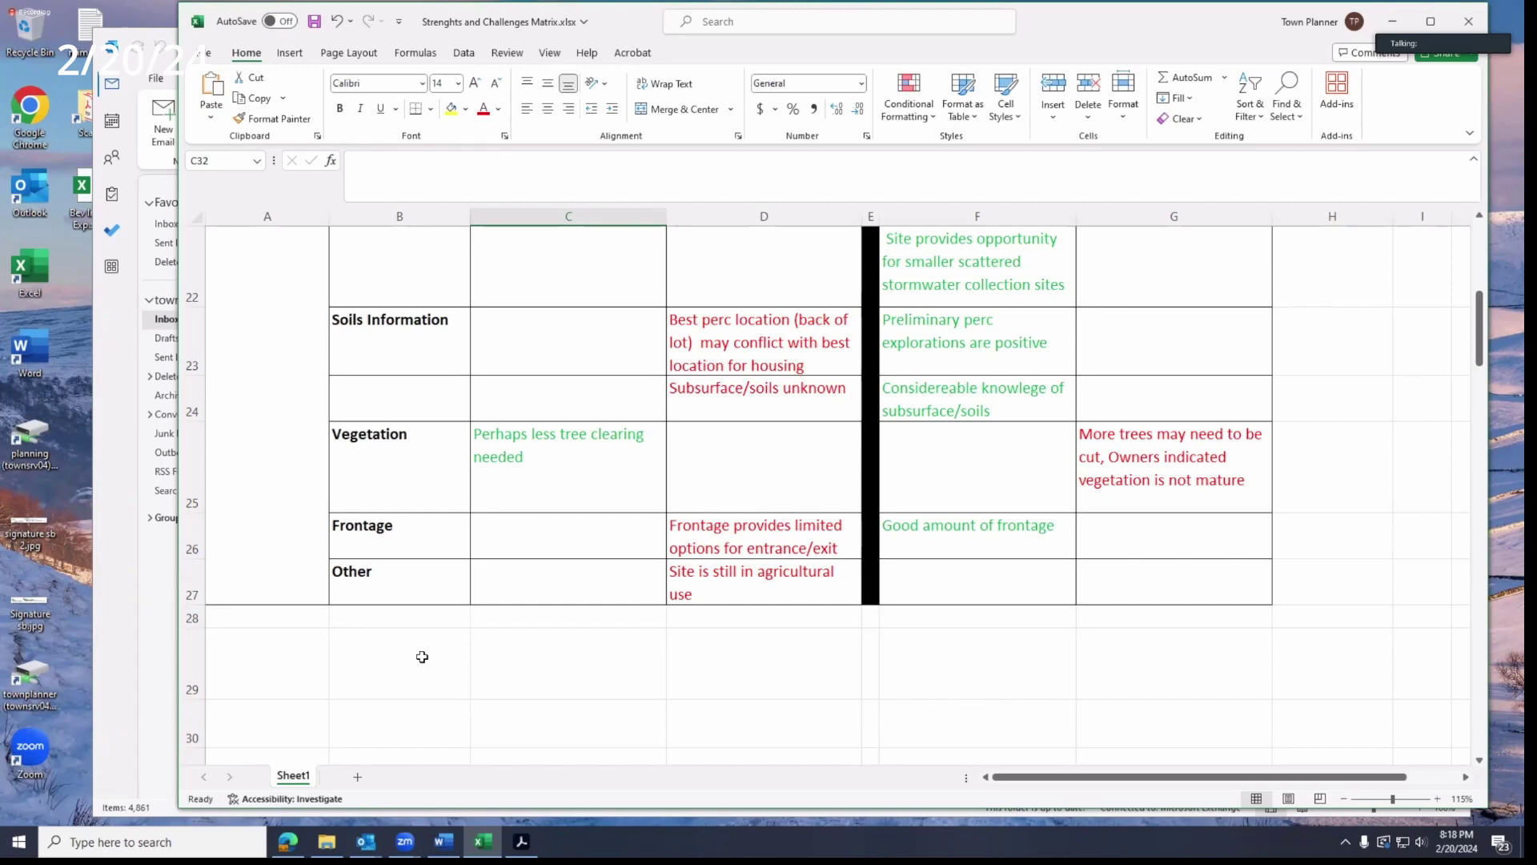
scroll(422, 656, up, 3)
scroll(422, 656, down, 3)
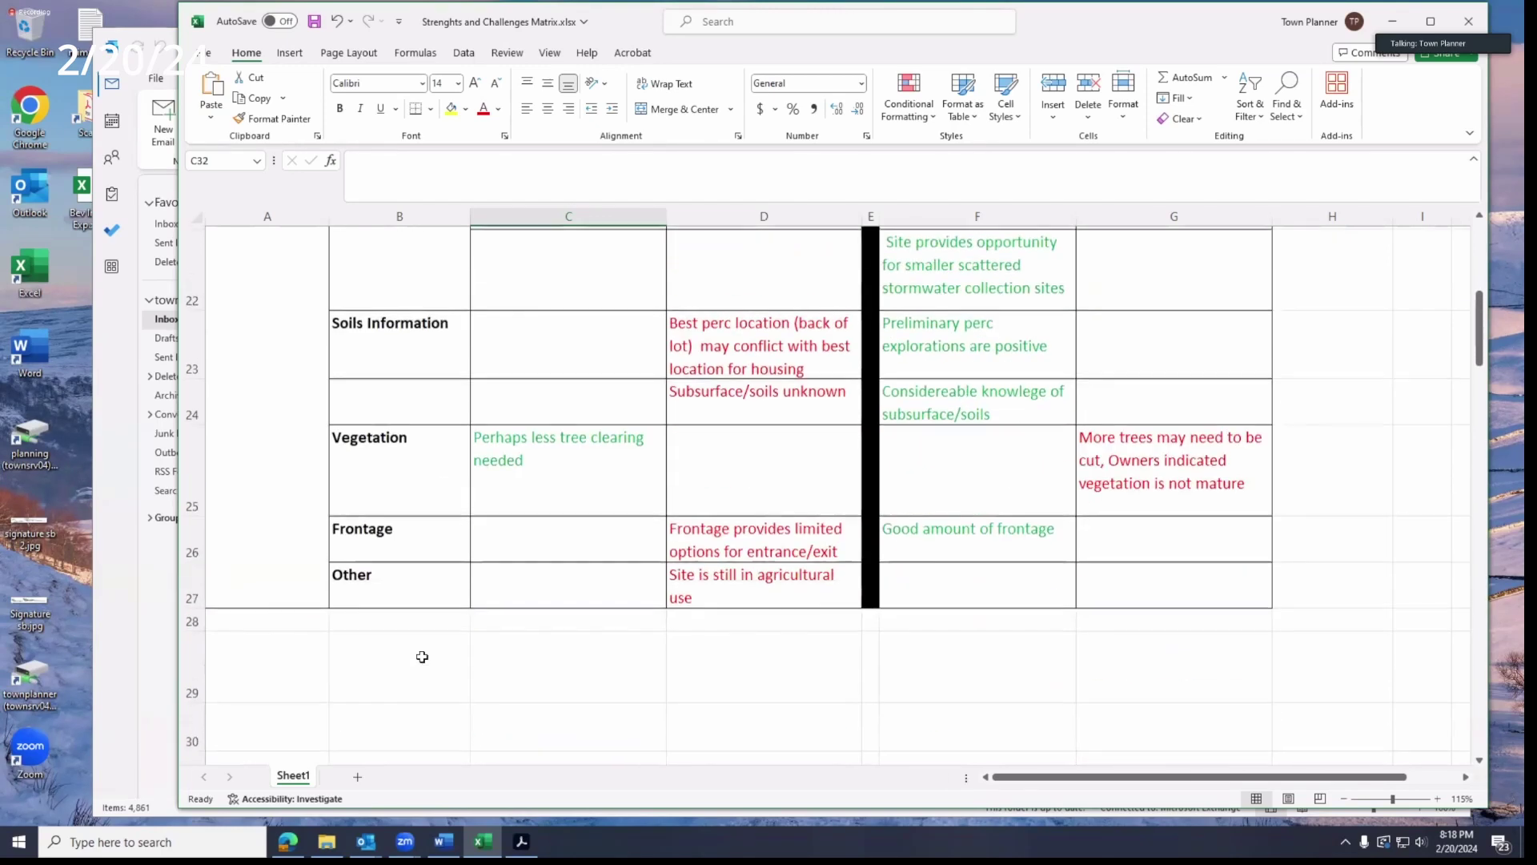
- Examine the Location and Site Characteristics entries for both sites, rechecking the rows from Topography to Other
scroll(422, 657, up, 5)
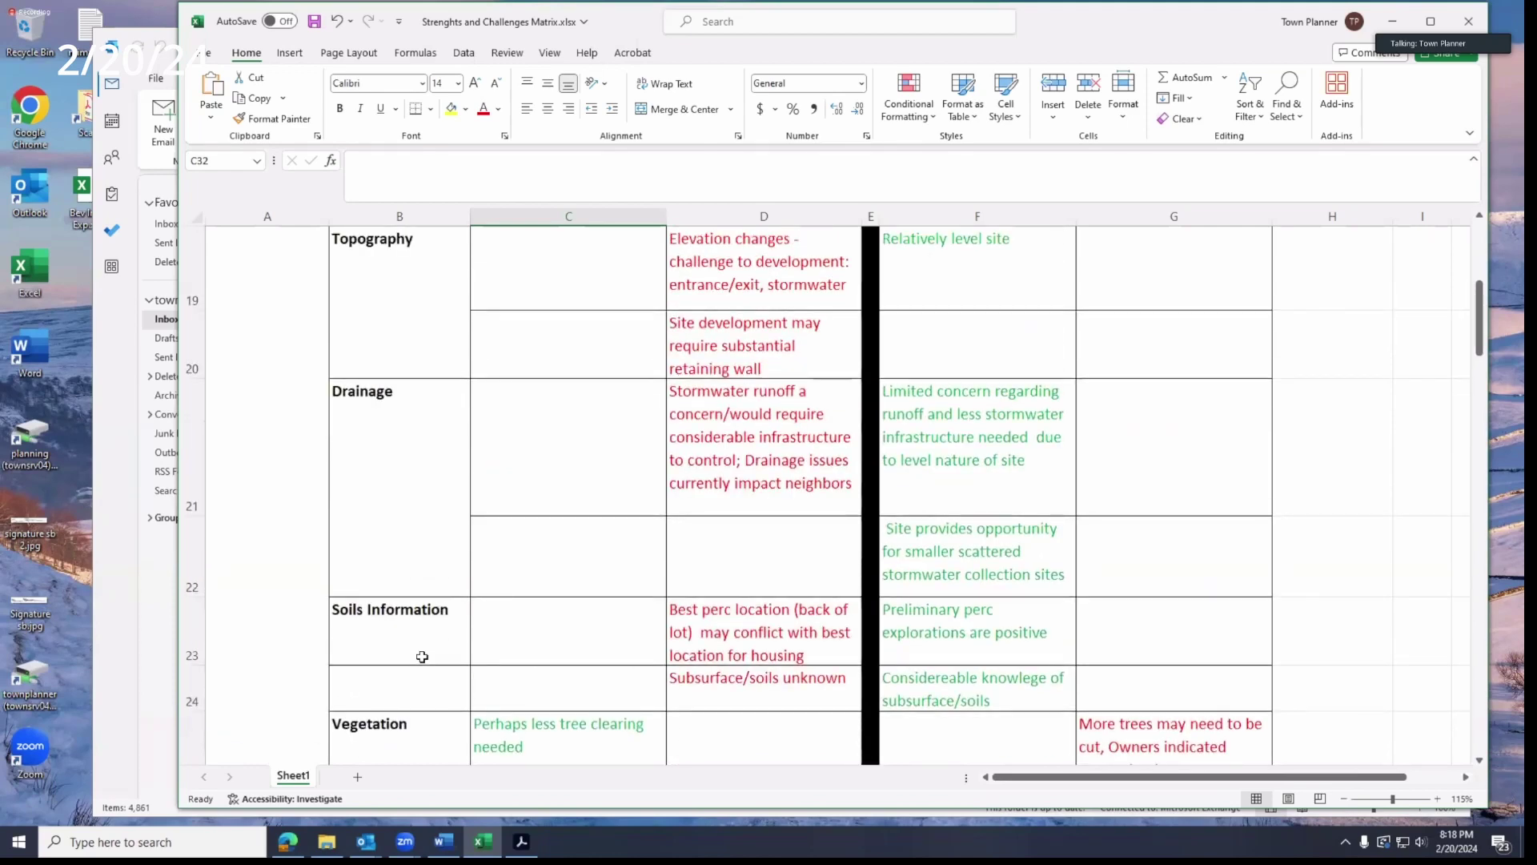
scroll(422, 657, up, 3)
scroll(421, 656, down, 1)
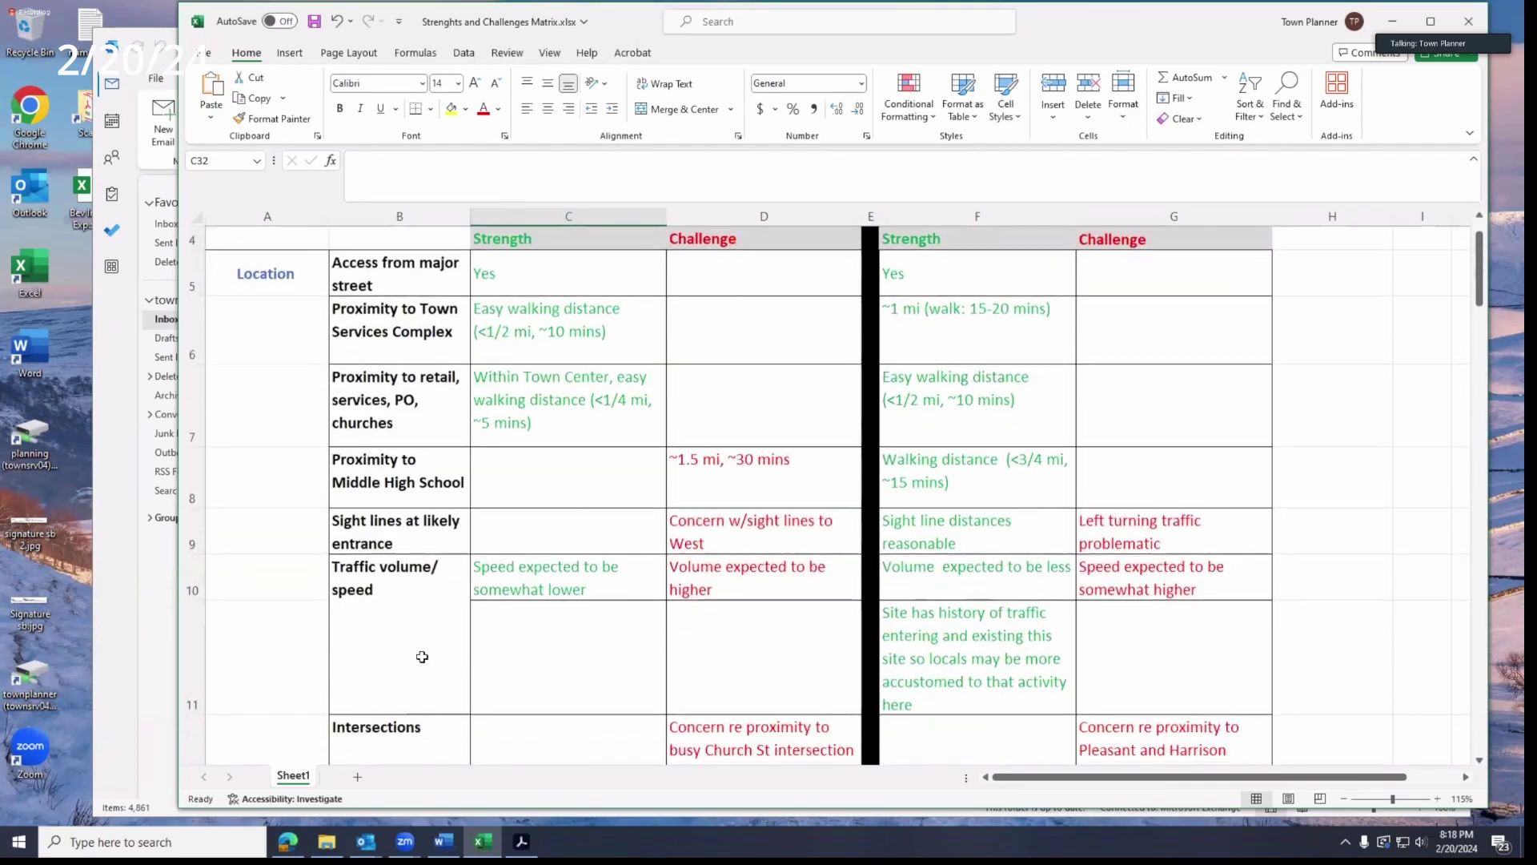
scroll(422, 656, down, 2)
scroll(422, 656, down, 4)
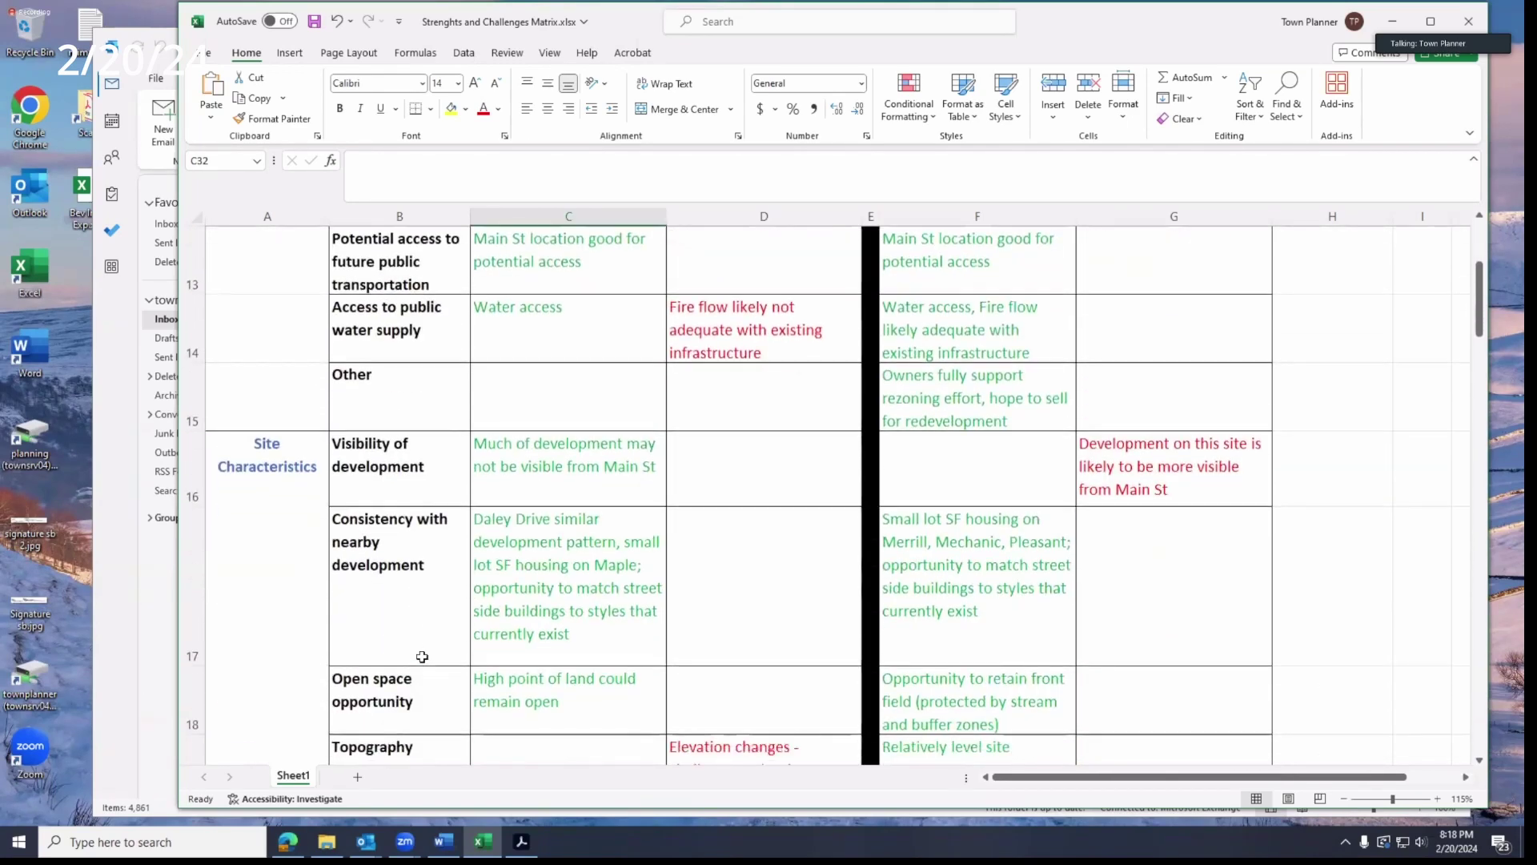
scroll(422, 657, down, 1)
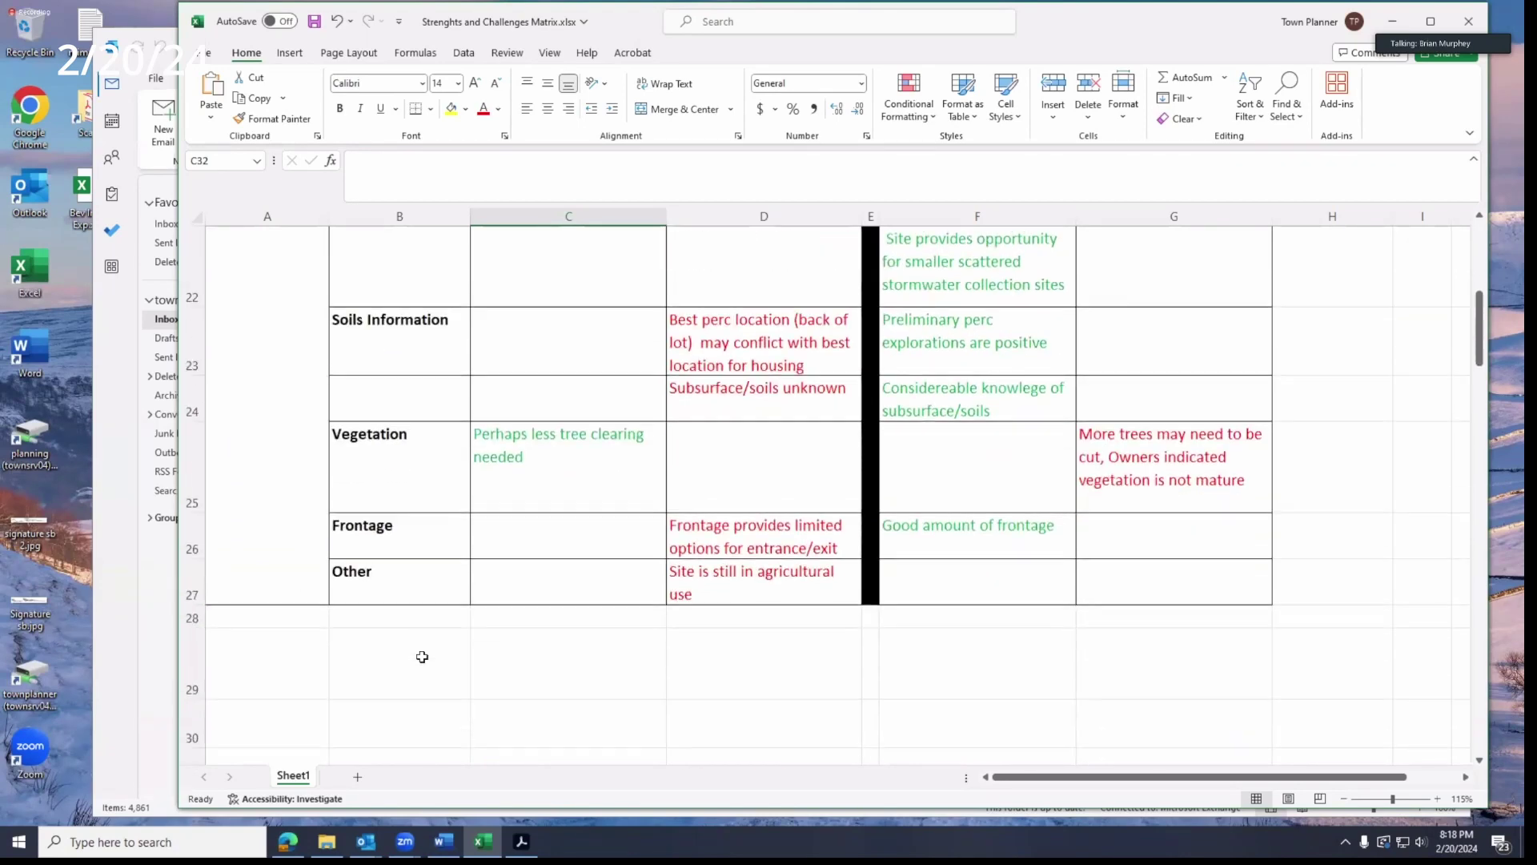
scroll(421, 657, up, 1)
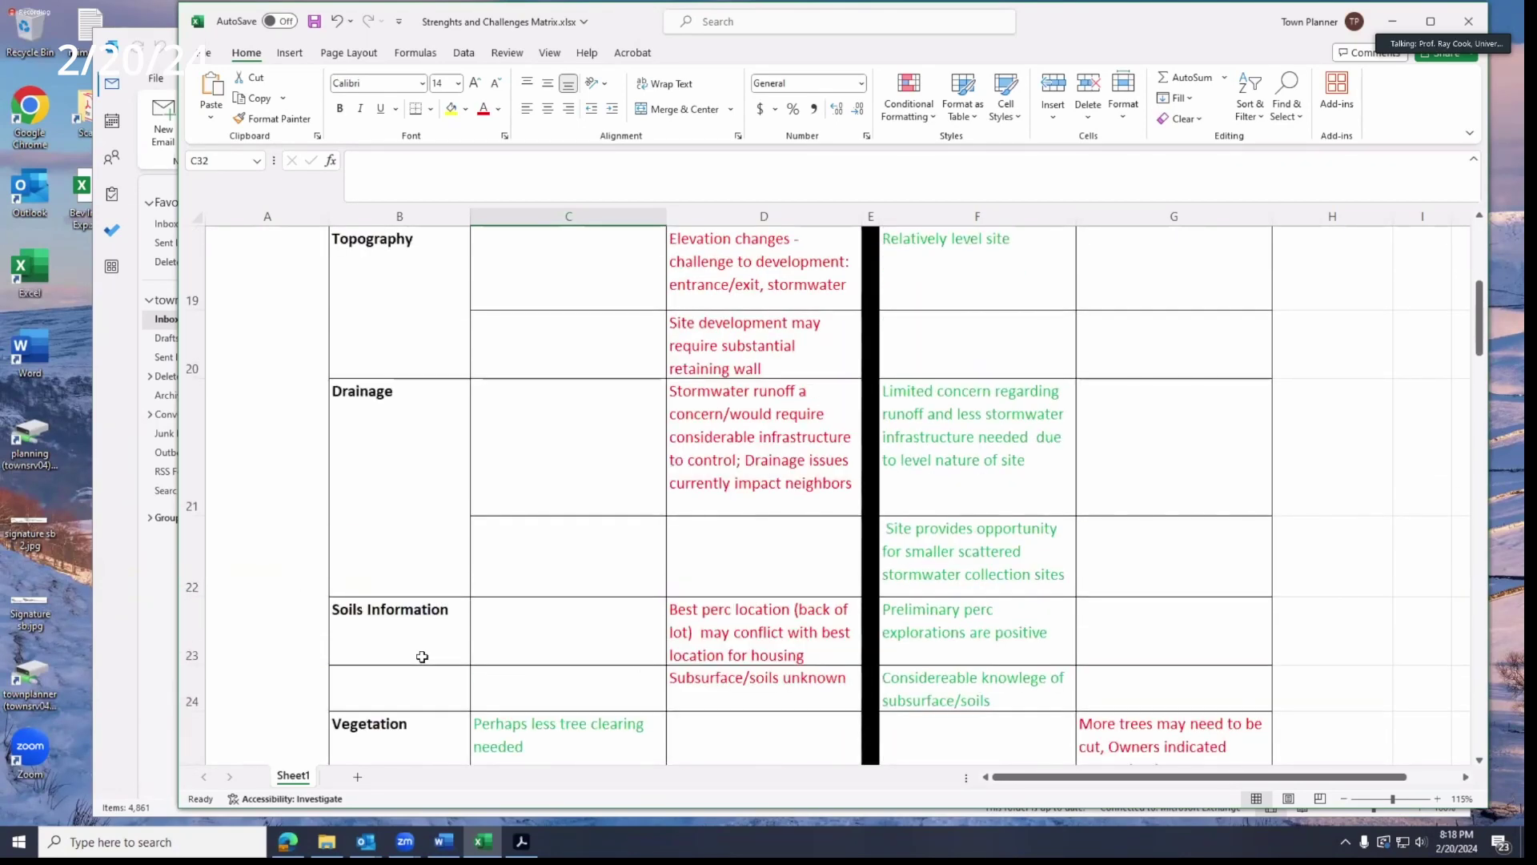
scroll(422, 656, down, 1)
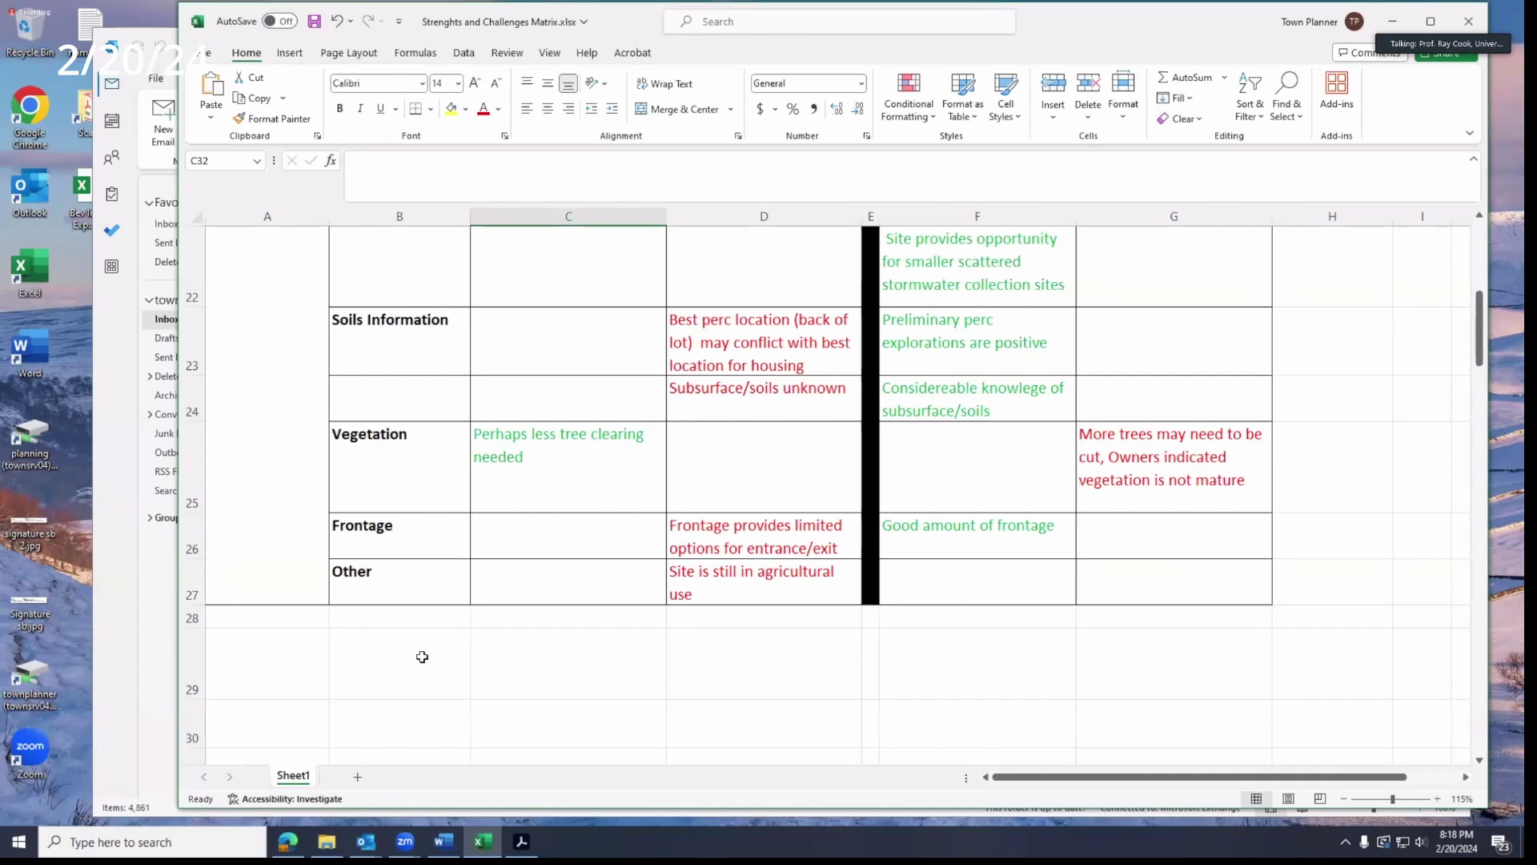
scroll(422, 657, up, 1)
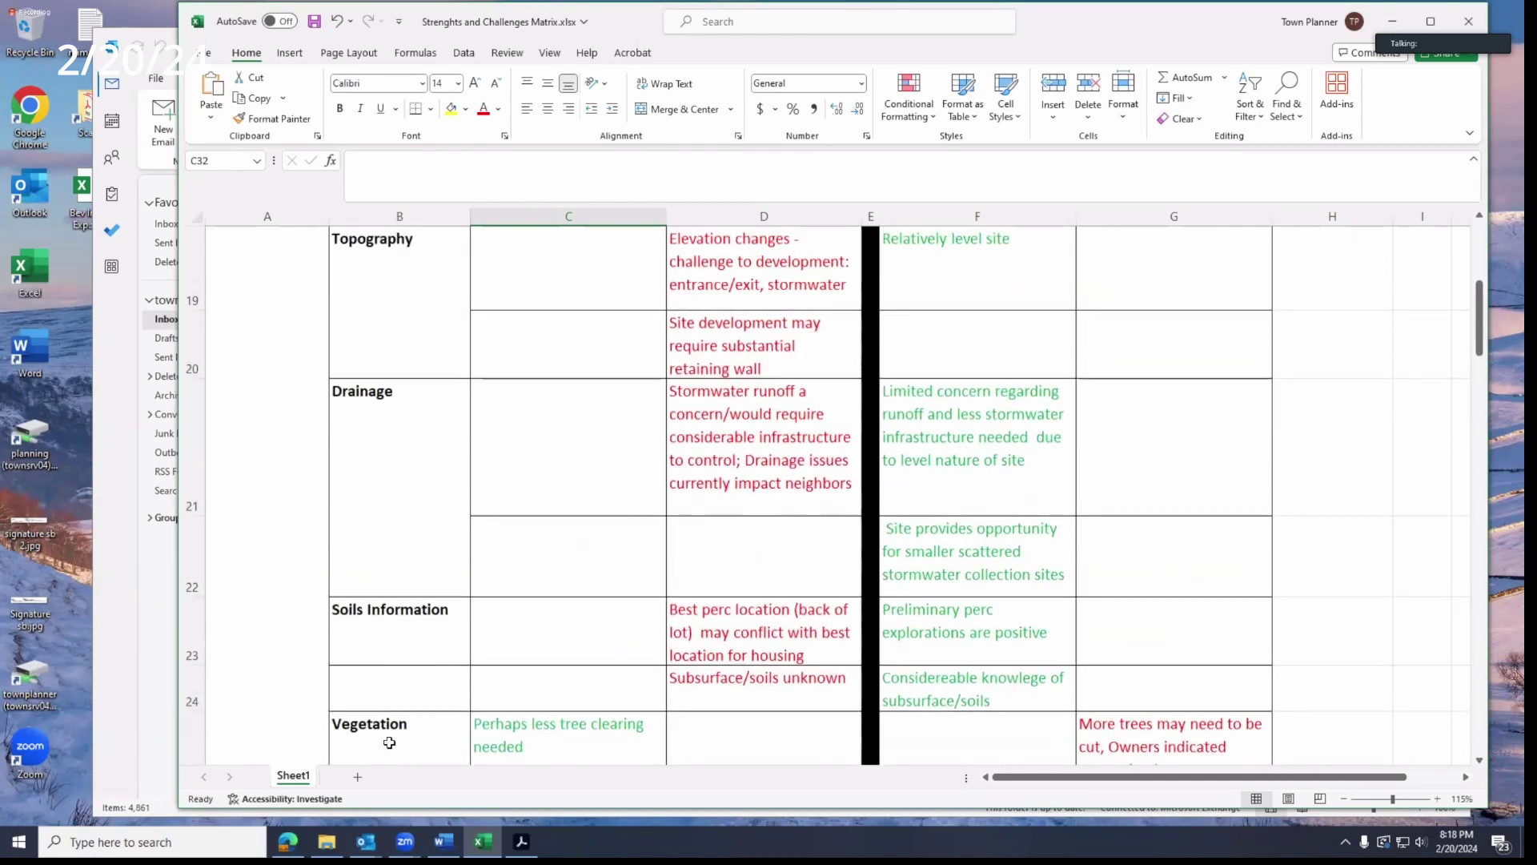
- Correct the spelling of the first word to "Considerable" in the Soils Information strength in F24
click(946, 694)
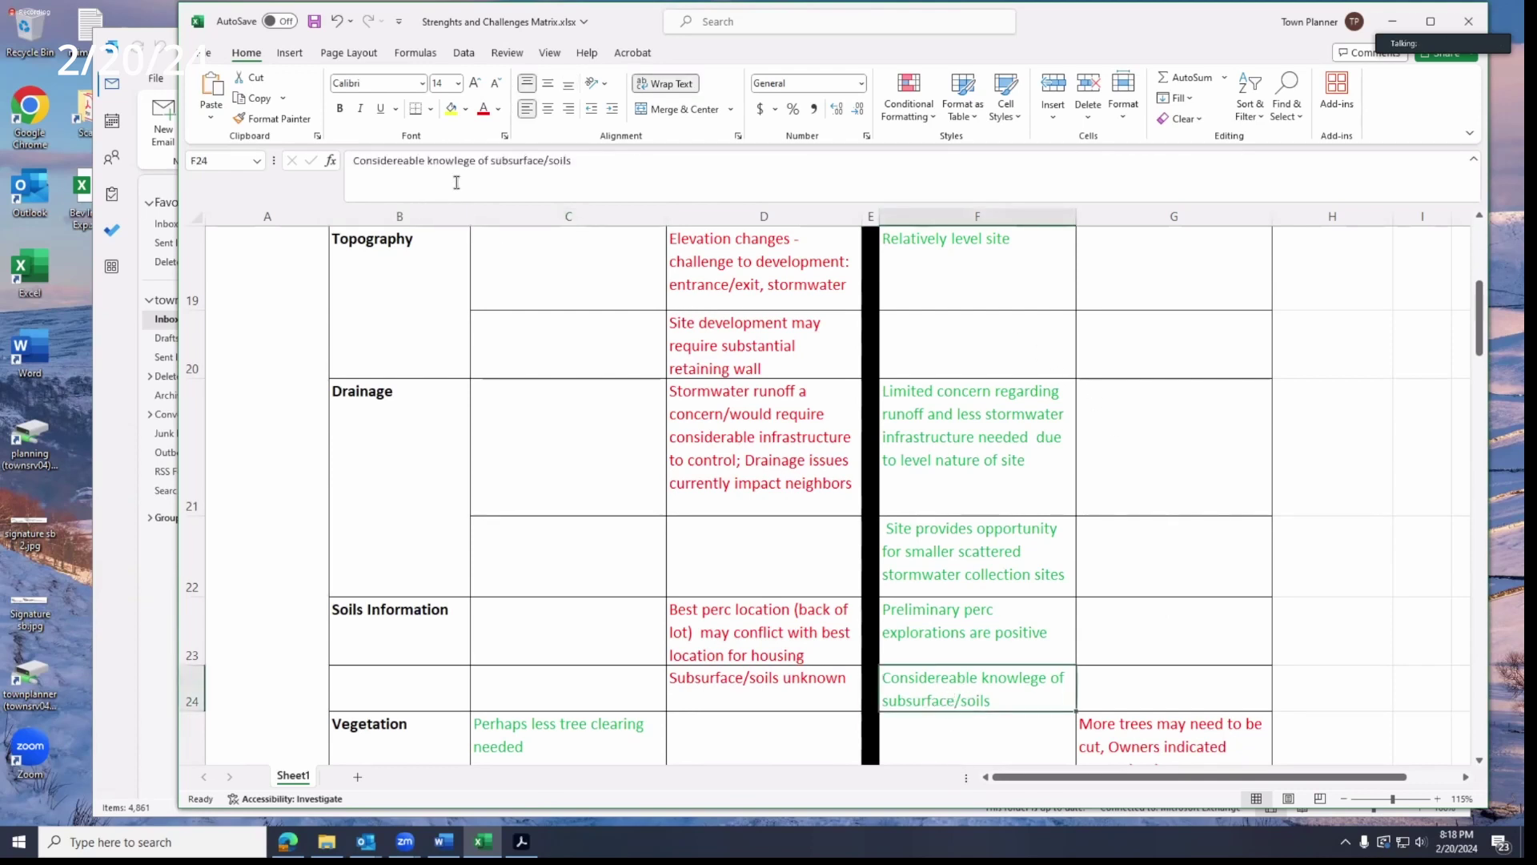
click(404, 162)
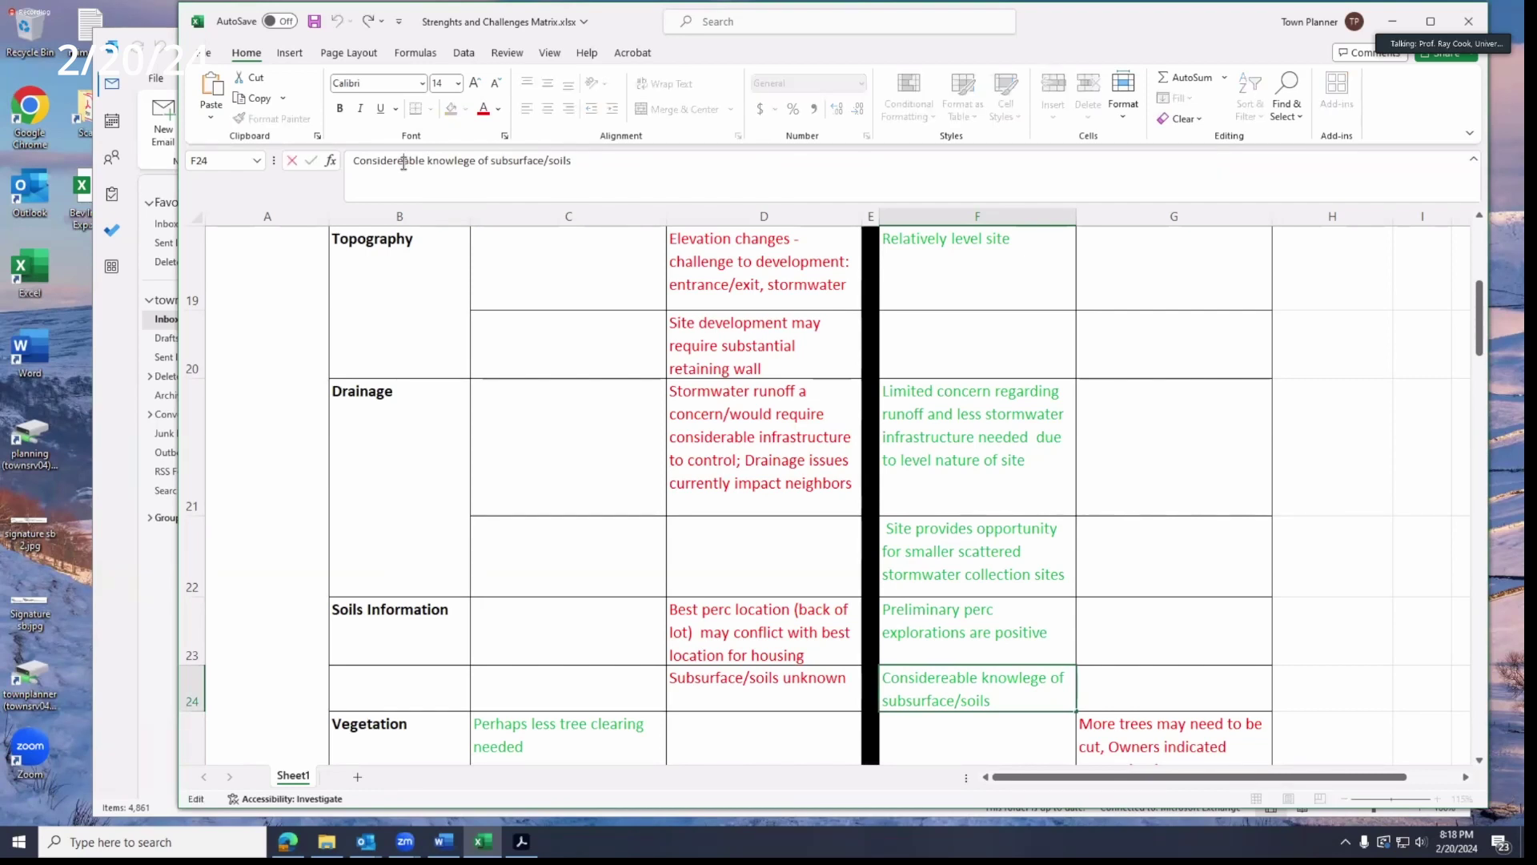
key(BackSpace)
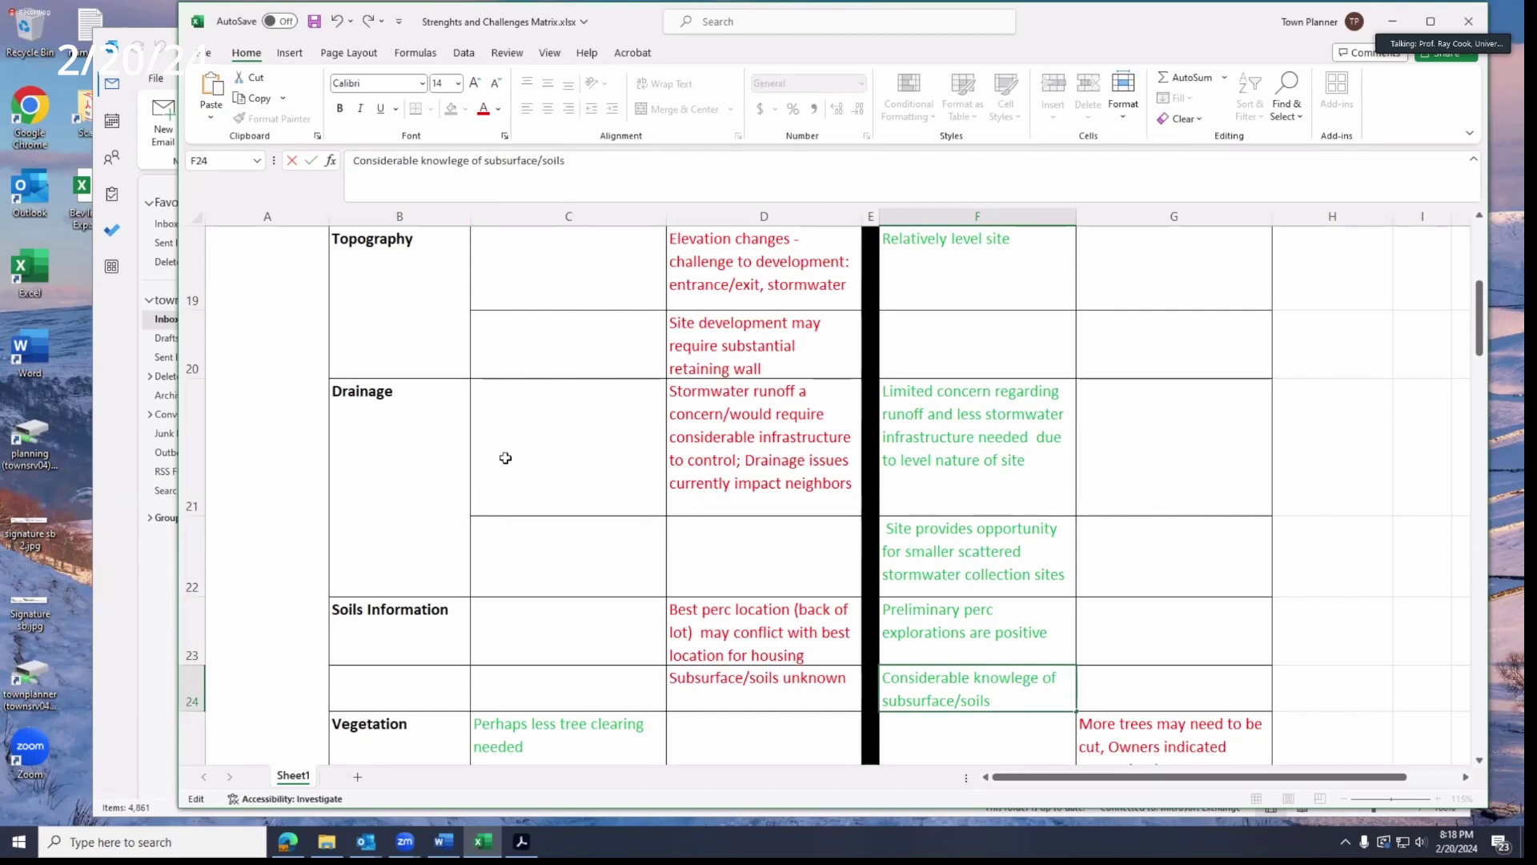
- Change "indicated" to "indicate" in the Vegetation challenge in G25, so it reads "Owners indicate vegetation is not mature"
scroll(576, 521, down, 1)
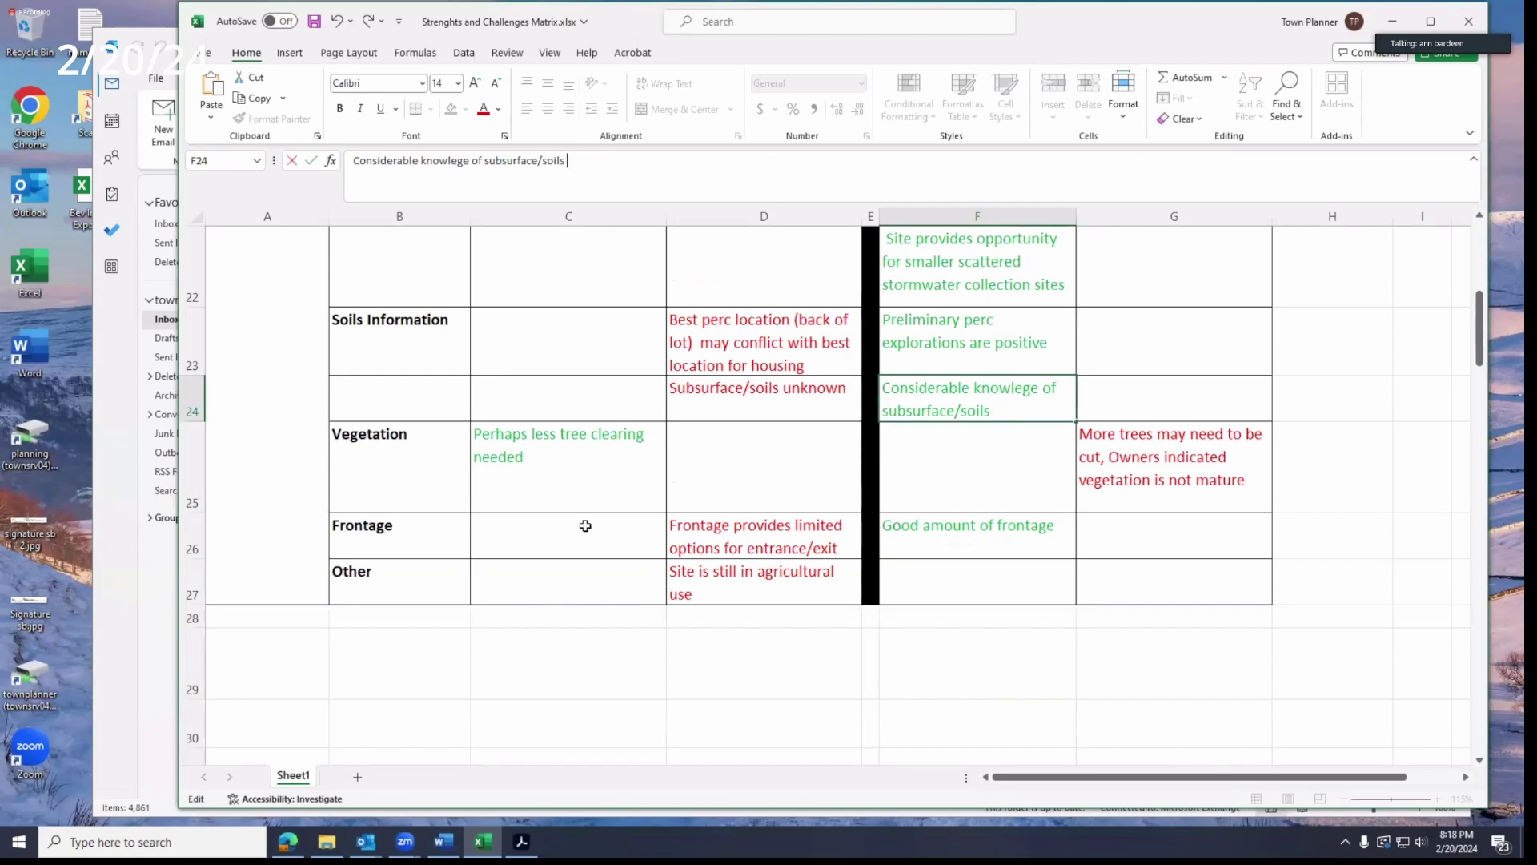
click(1128, 486)
click(596, 160)
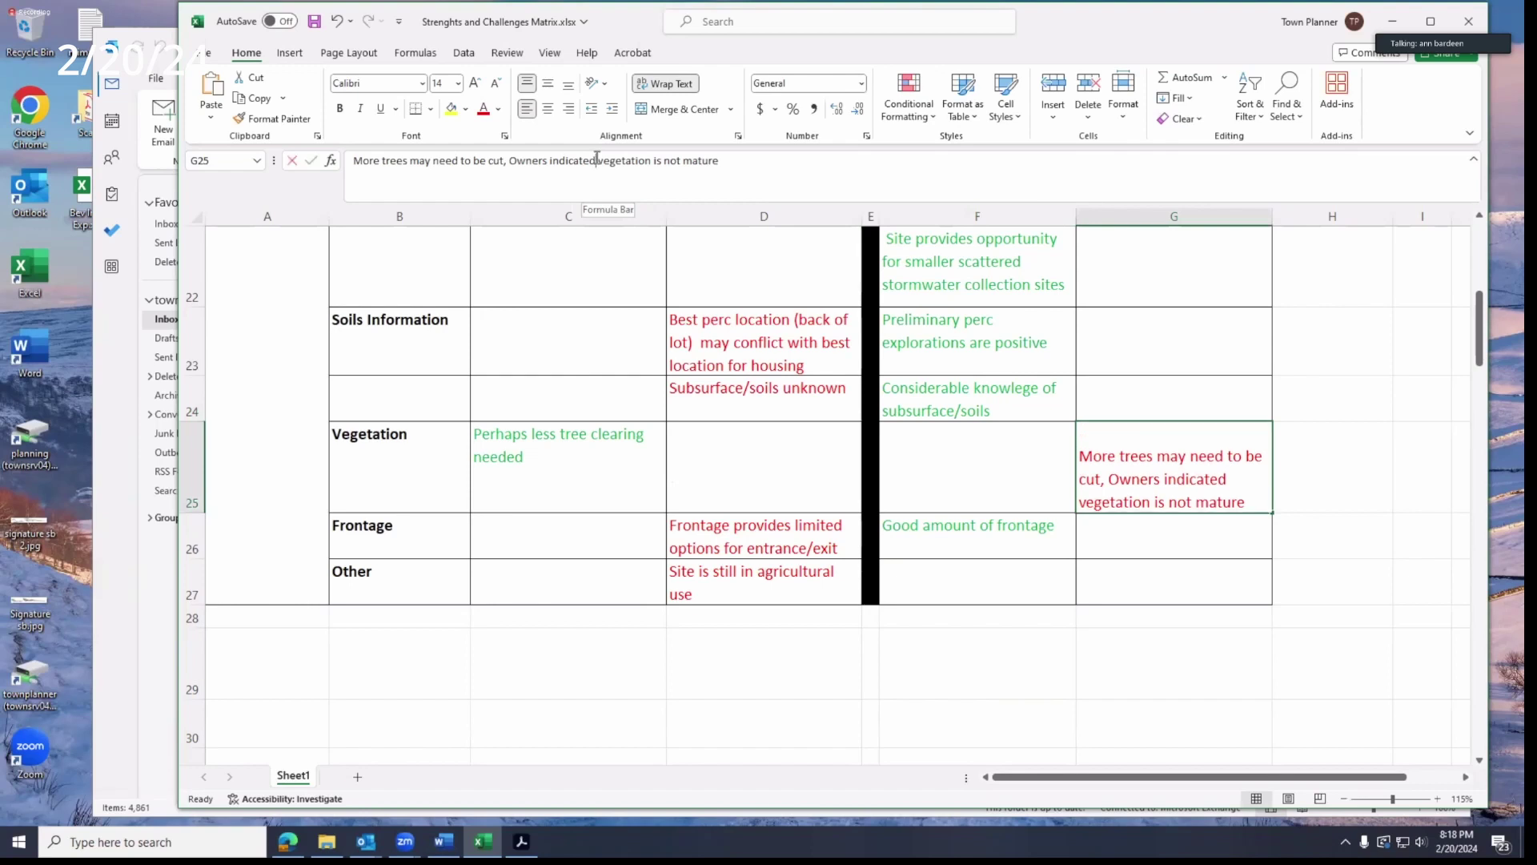
key(BackSpace)
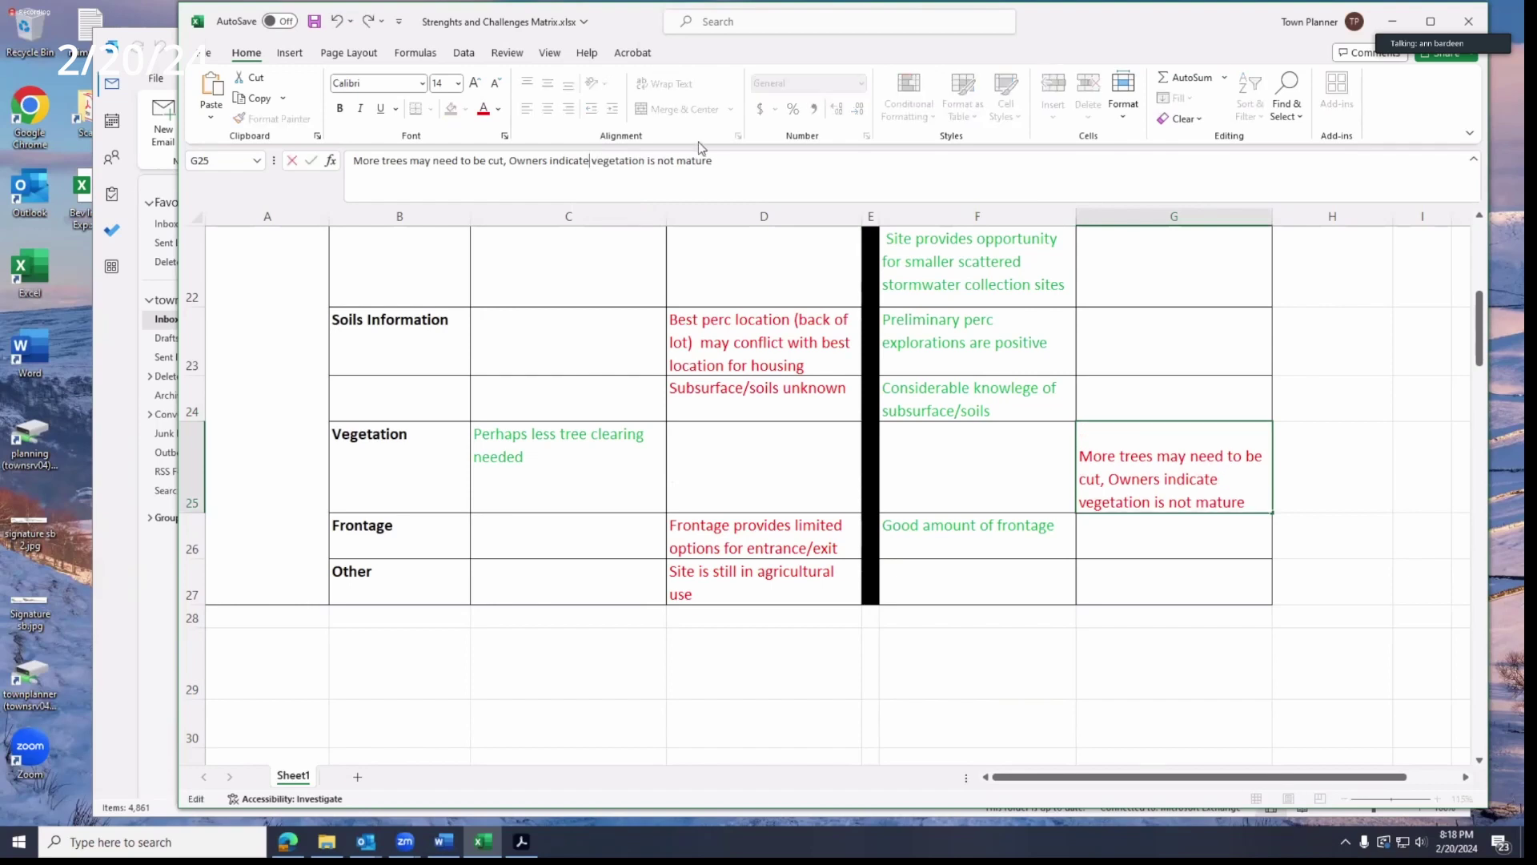
click(760, 164)
- Look back over the matrix from the Vegetation row up to the Location rows
scroll(580, 628, up, 2)
scroll(580, 628, up, 1)
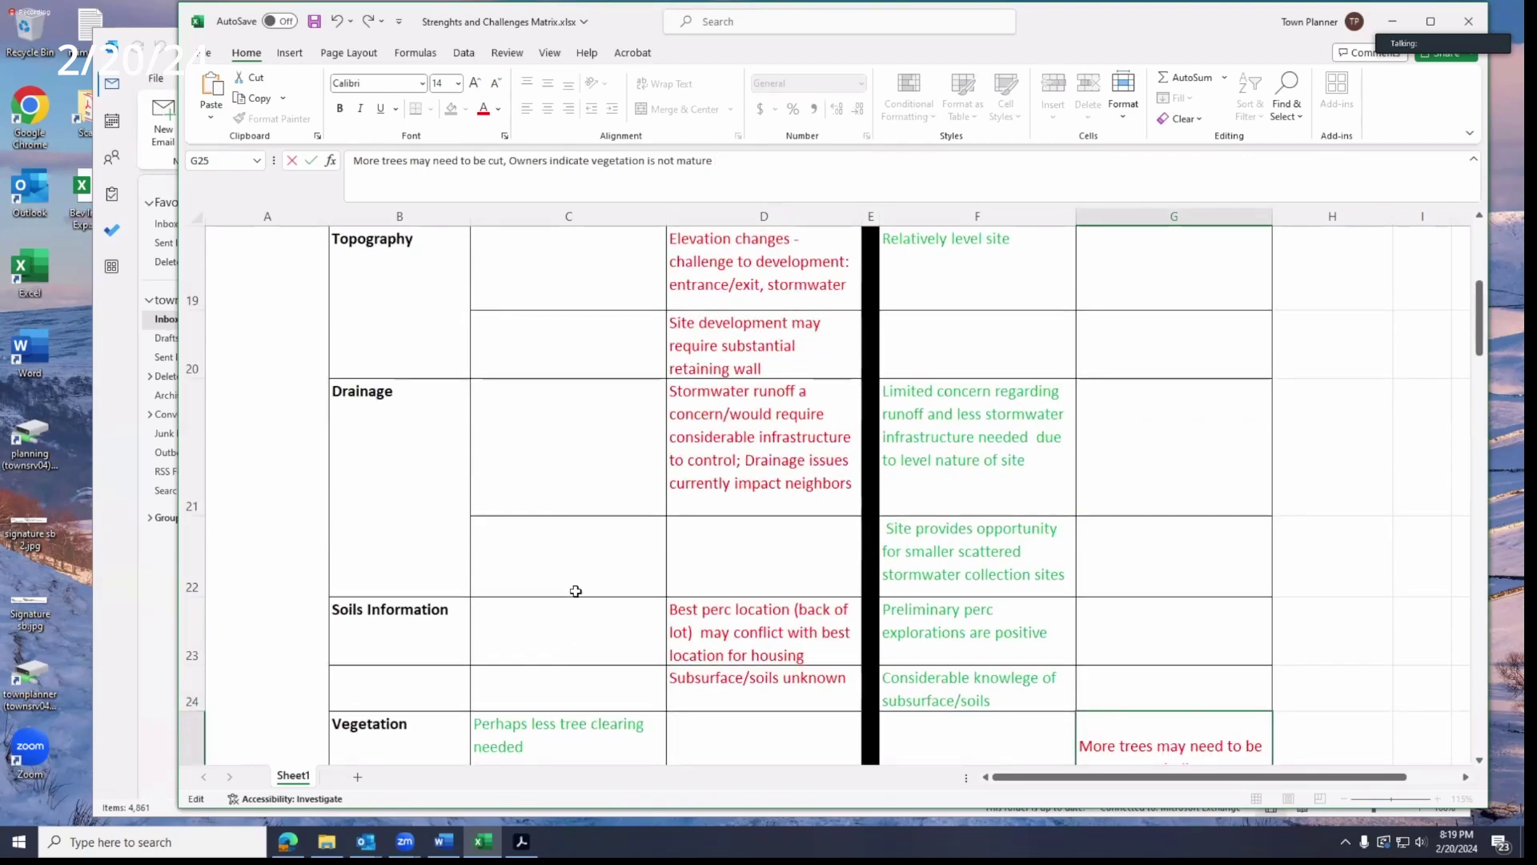
scroll(575, 591, up, 5)
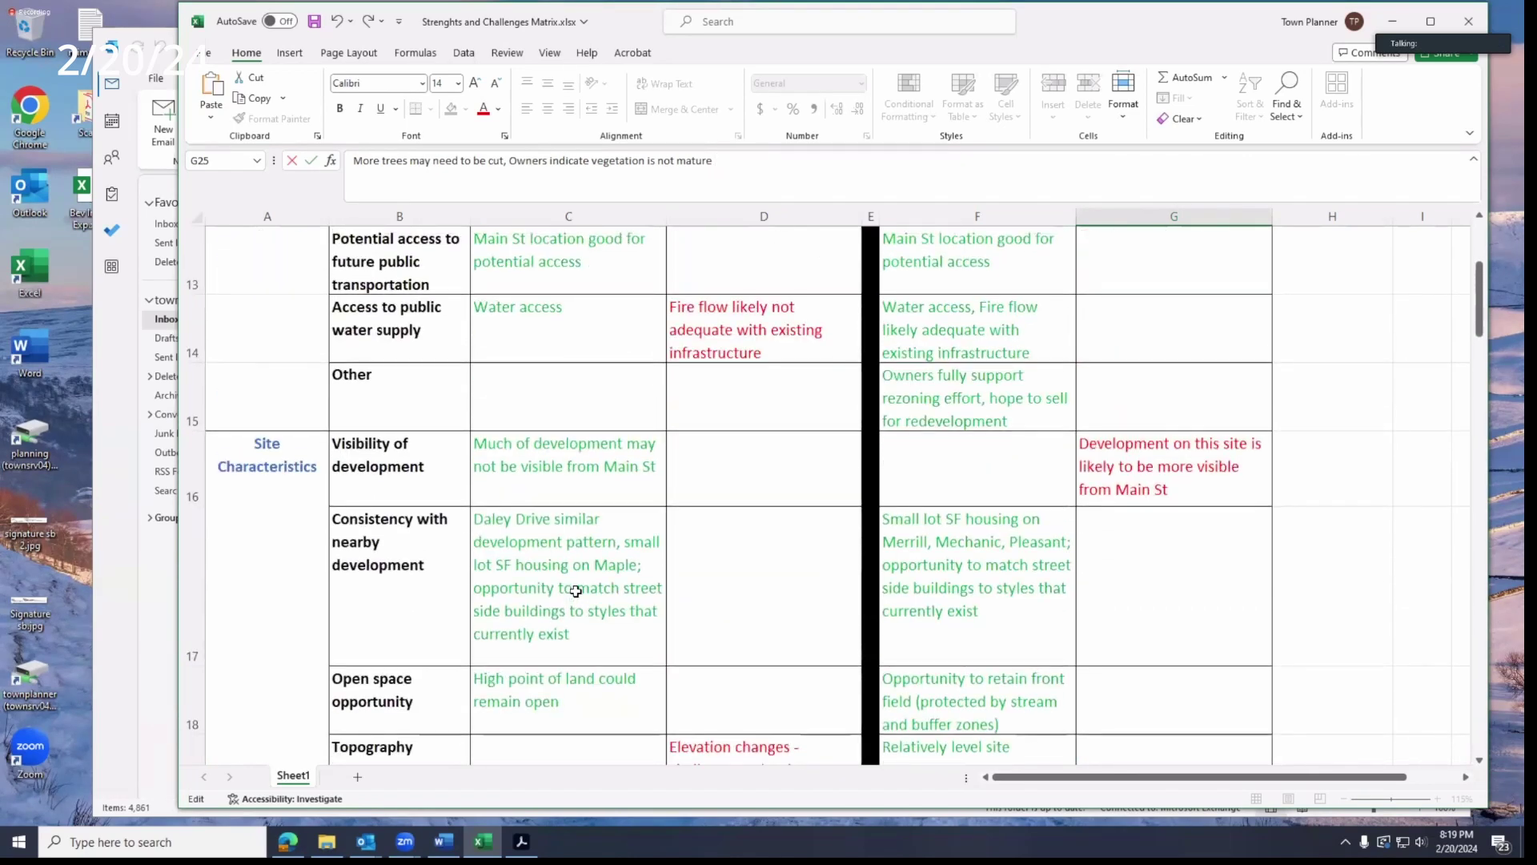
scroll(576, 591, up, 2)
scroll(576, 591, up, 4)
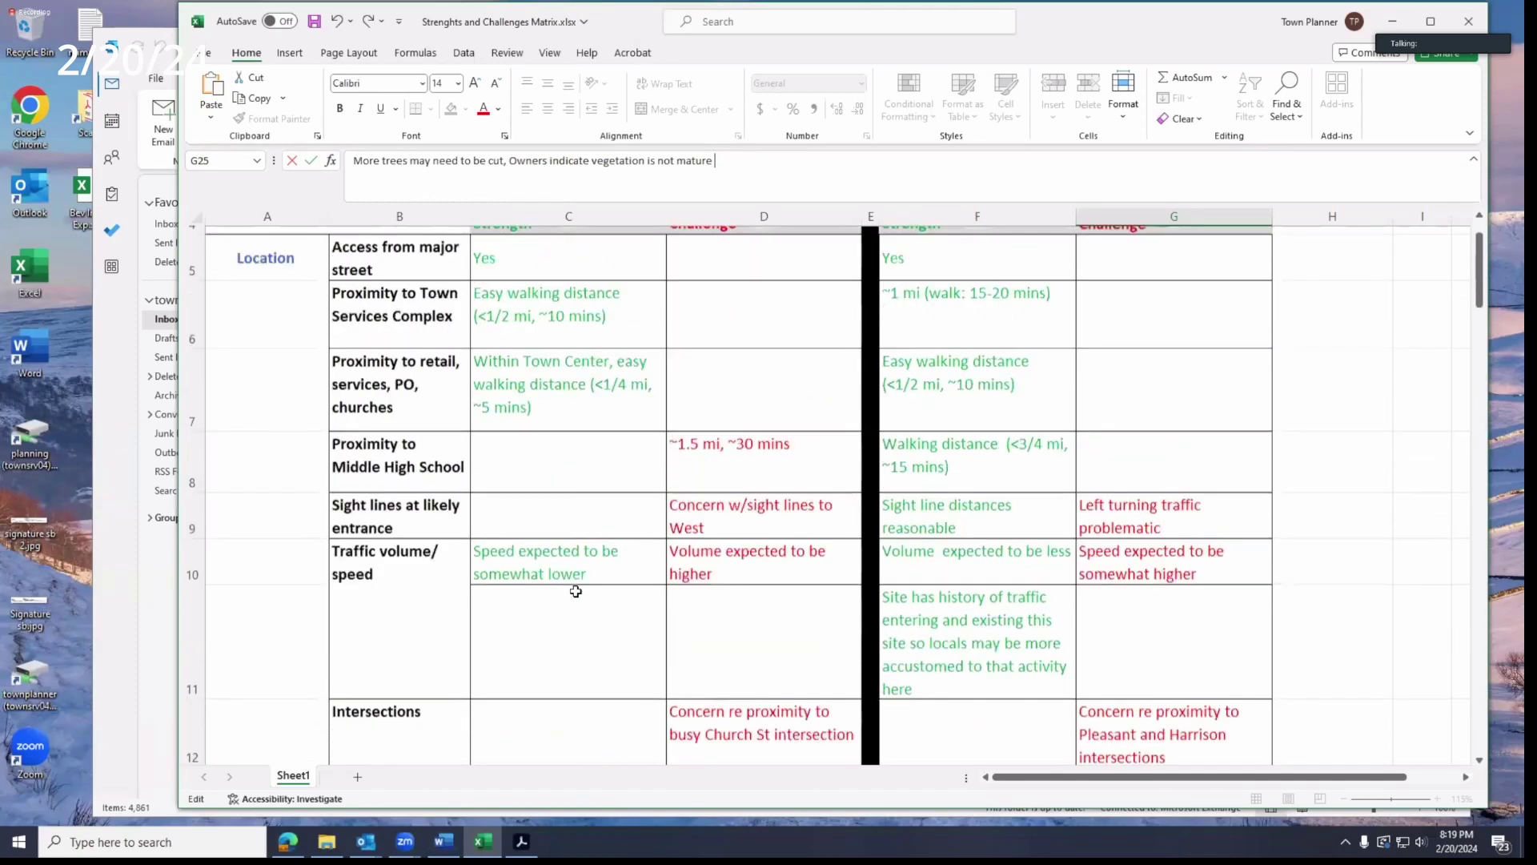